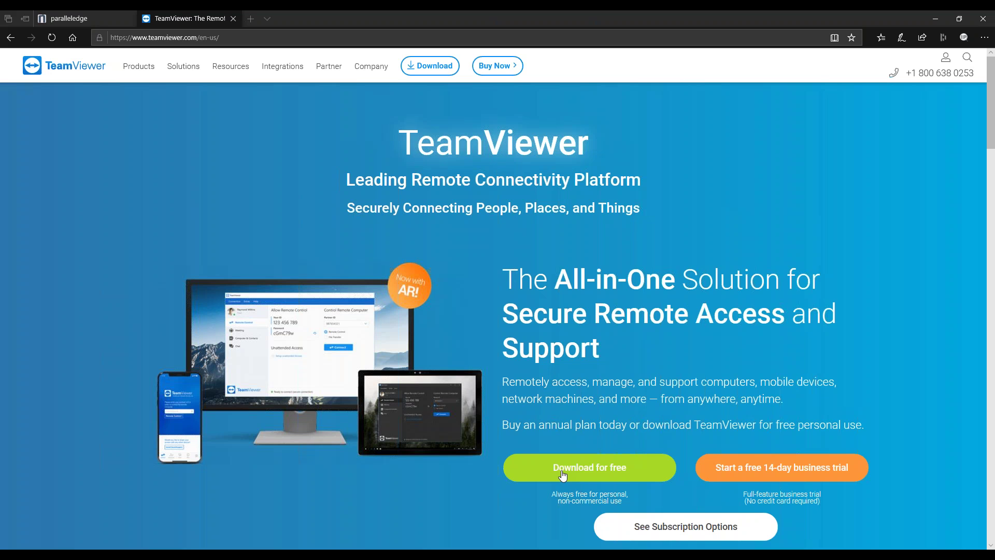
- Try to start a TeamViewer connection to DESKTOP-FBNB22J from the paralleledge dashboard, allowing the app switch
click(95, 20)
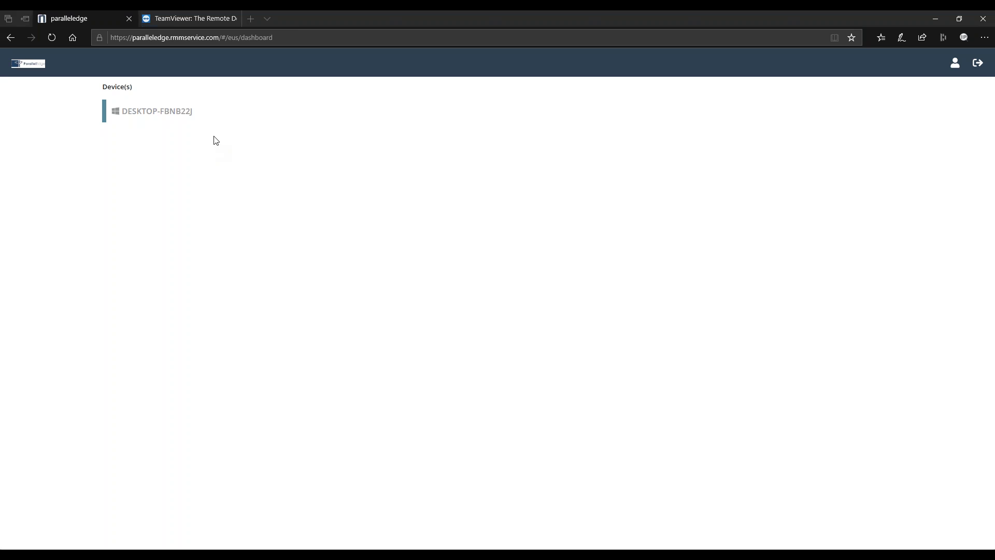
mouse_move(238, 115)
click(882, 111)
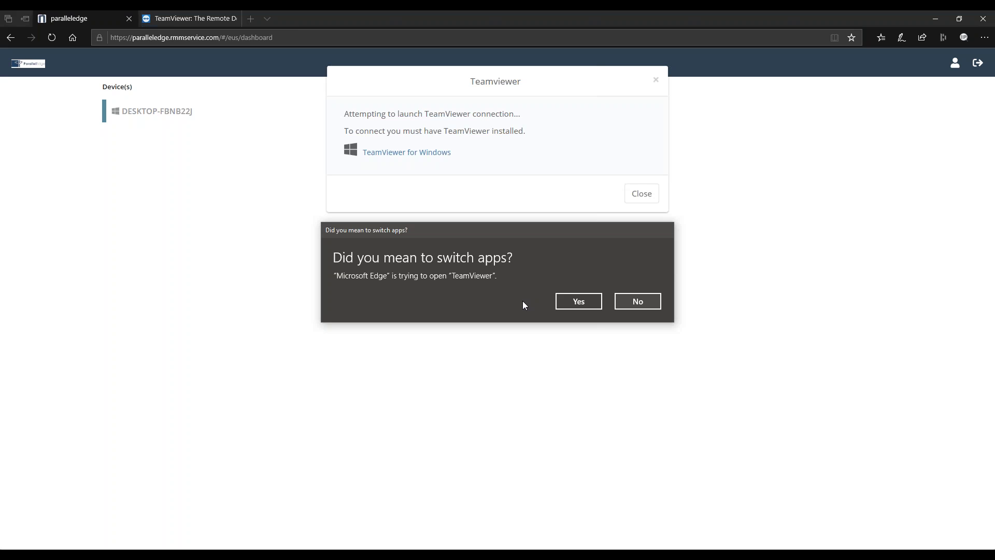
click(570, 301)
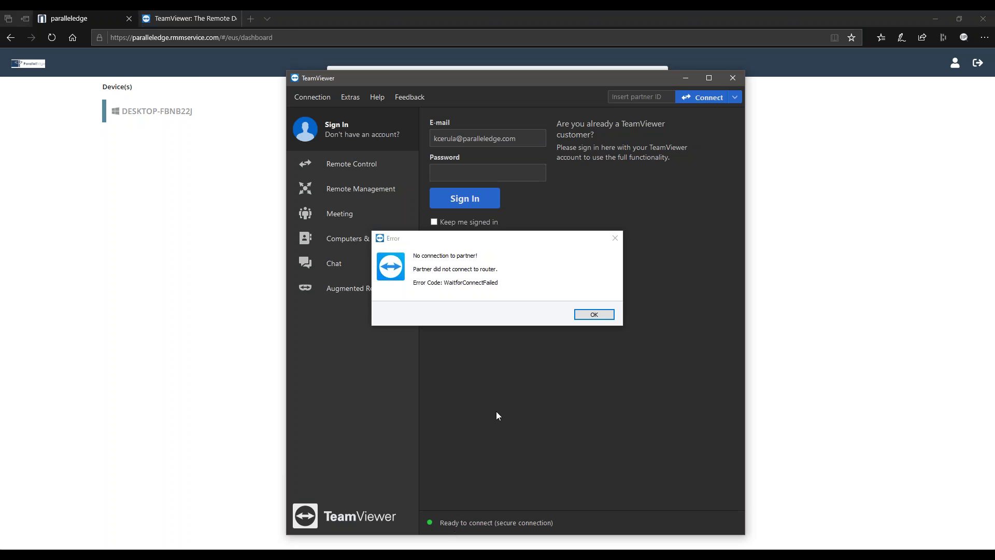
click(592, 314)
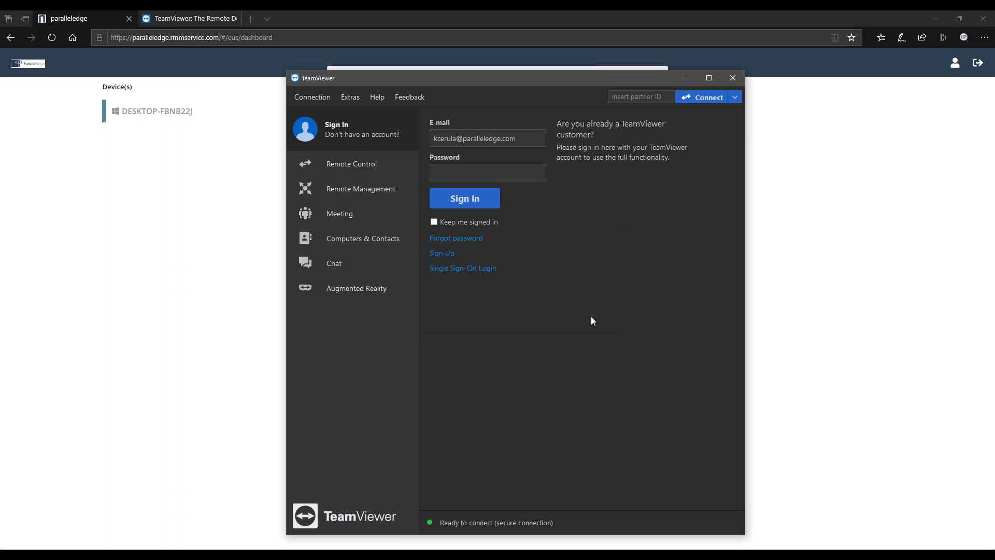
- Restart the TeamViewer connection to DESKTOP-FBNB22J from the dashboard and collapse the session panel in the remote window
click(239, 159)
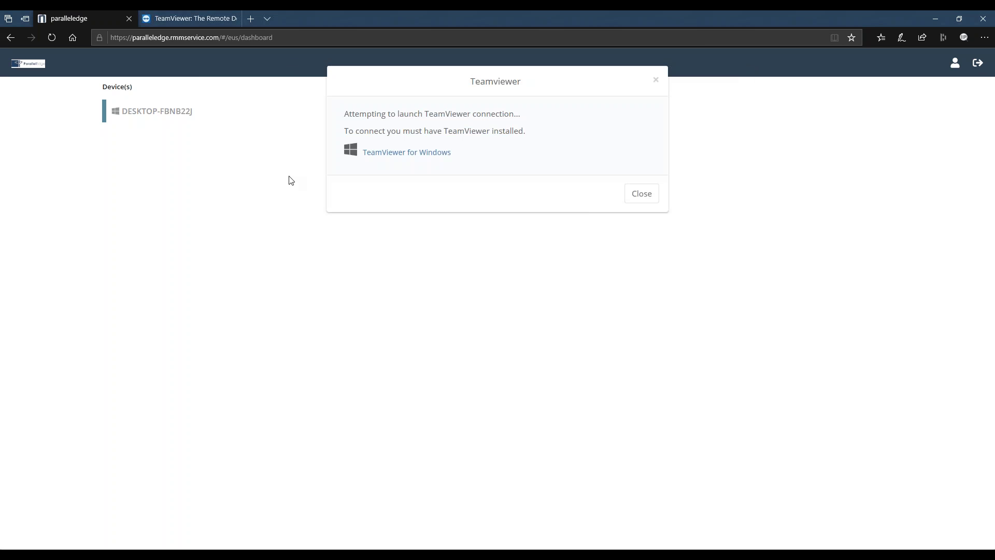
click(649, 197)
mouse_move(816, 130)
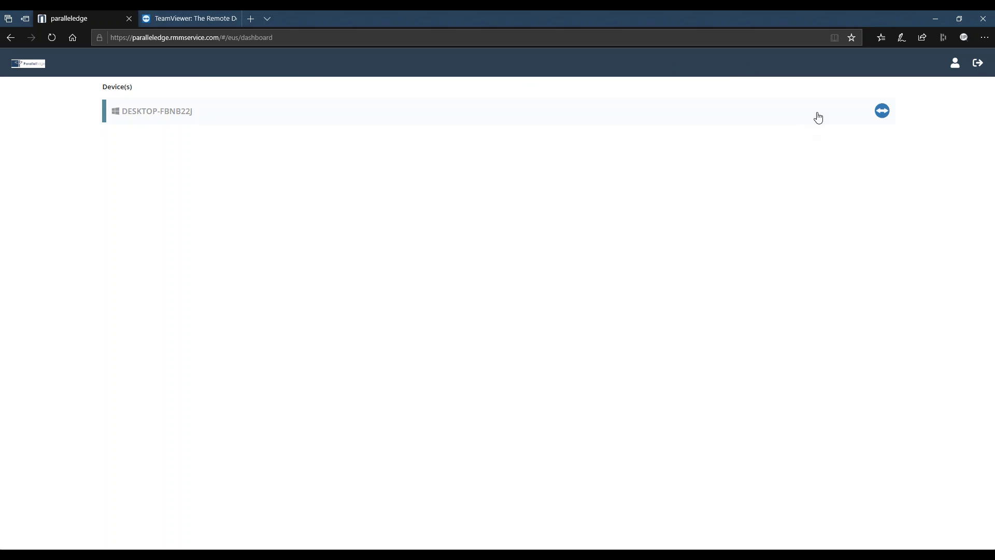
click(882, 113)
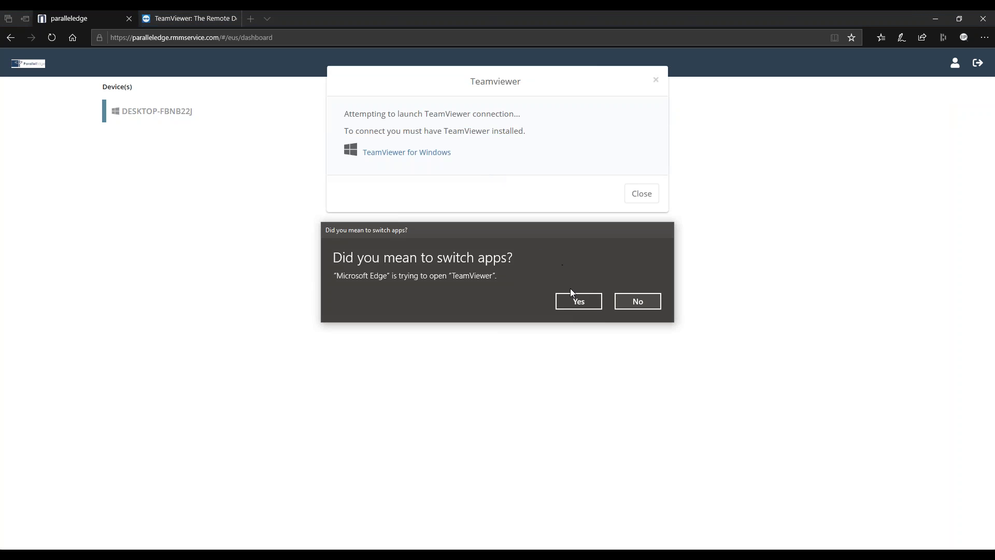
click(574, 300)
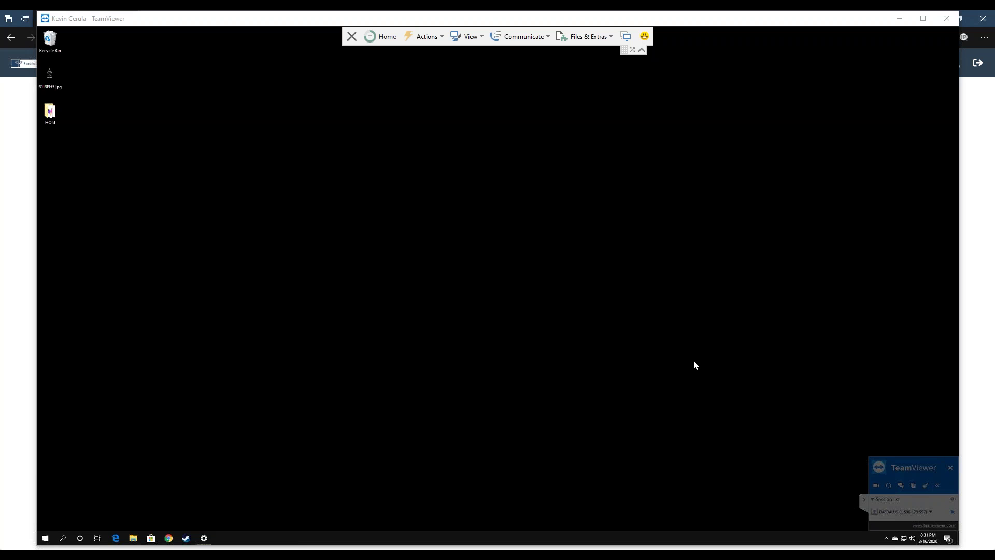
click(864, 499)
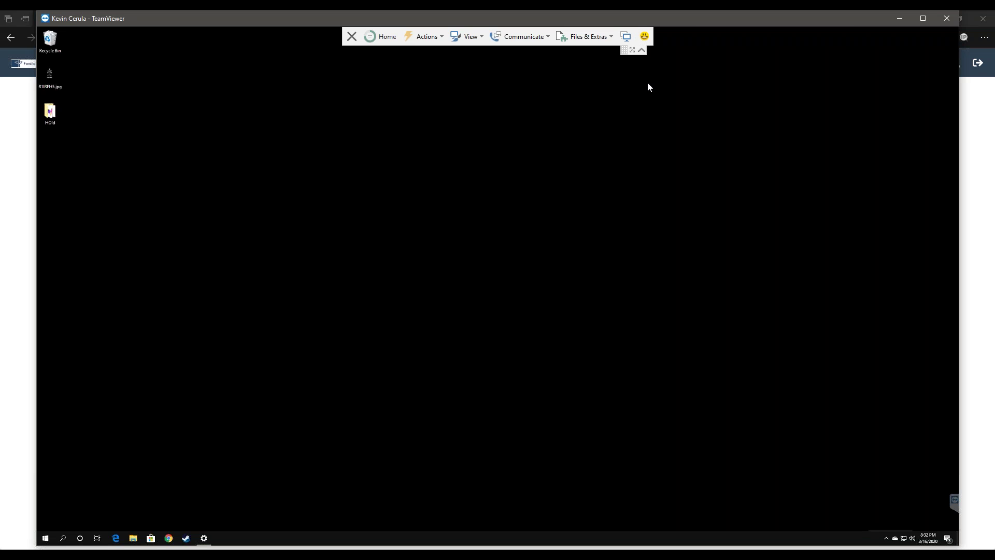
- Cycle the remote view between the two monitors and return to the first one
click(626, 39)
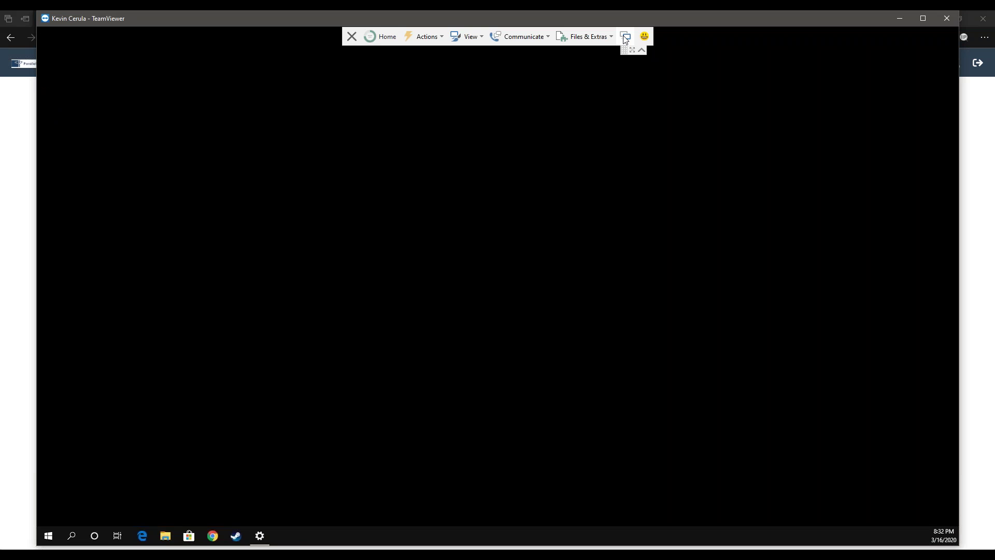
click(626, 40)
click(626, 39)
click(625, 40)
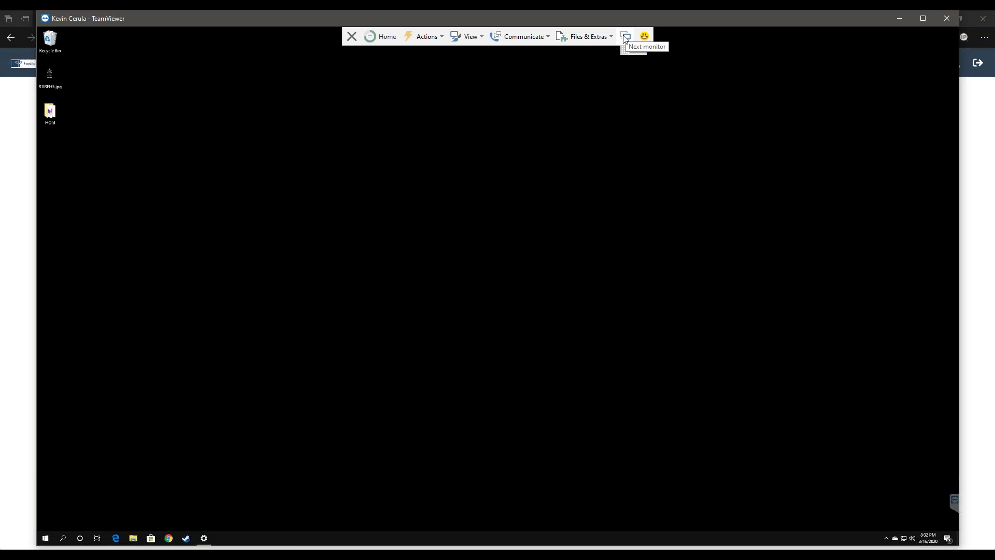
- Display remote monitor 1 and monitor 2 by number, and cycle the view back to monitor 1
click(473, 39)
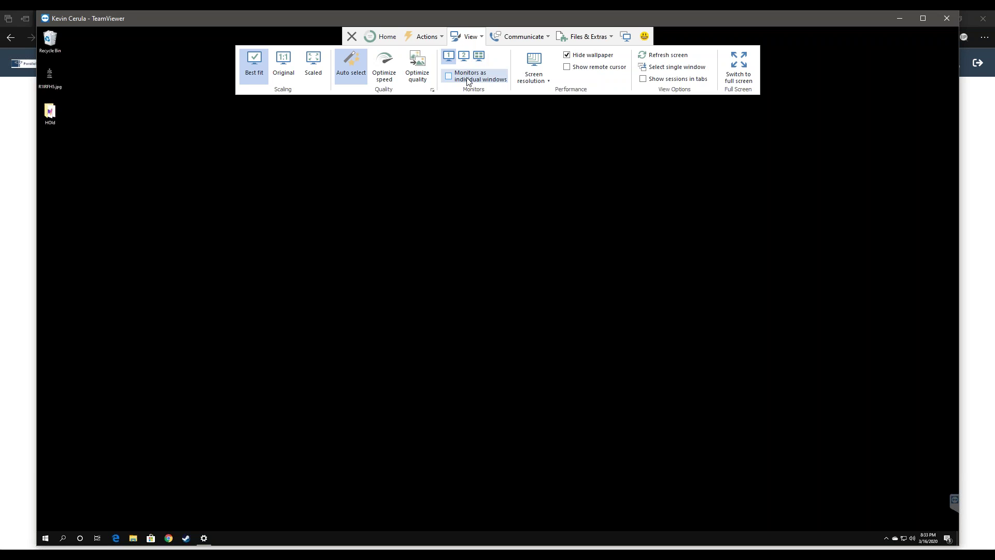
click(448, 57)
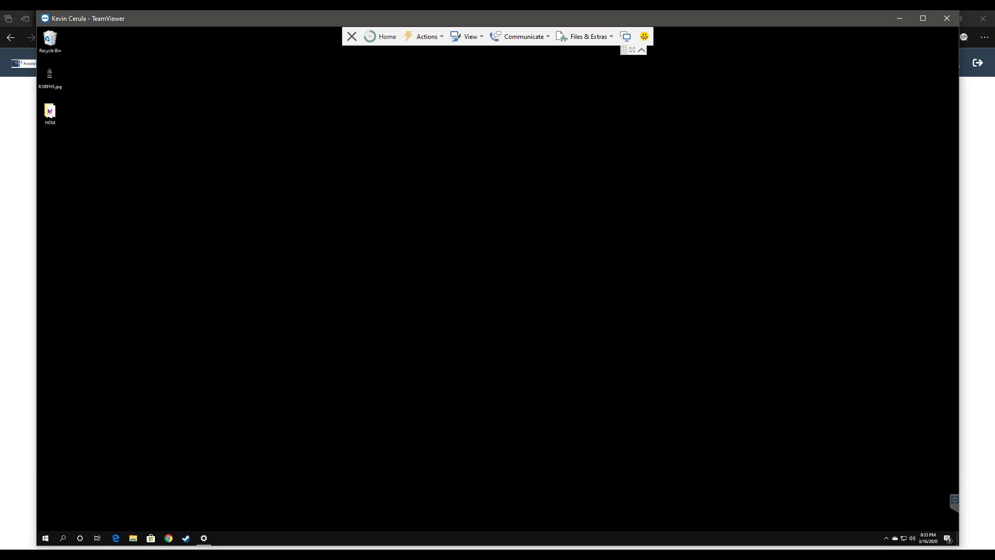
click(476, 36)
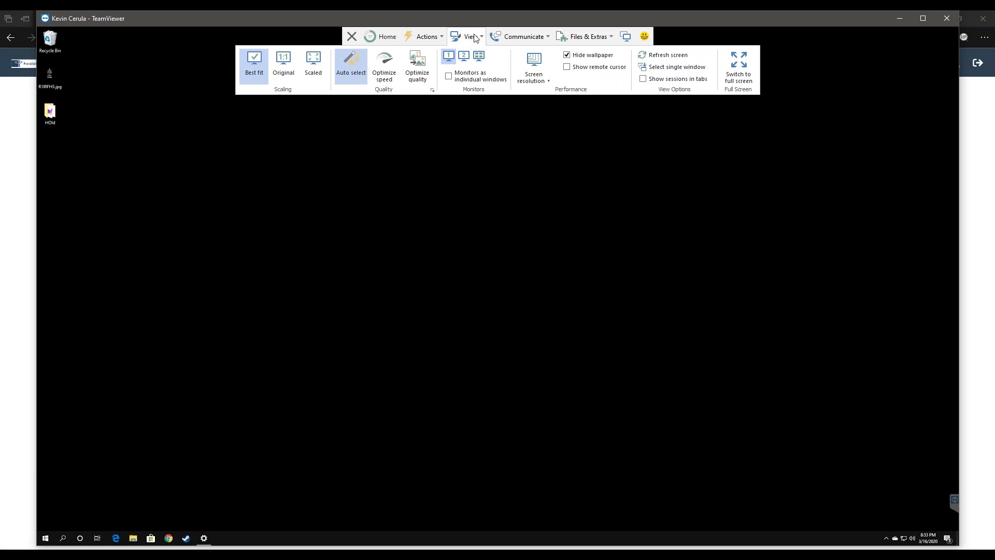
click(464, 57)
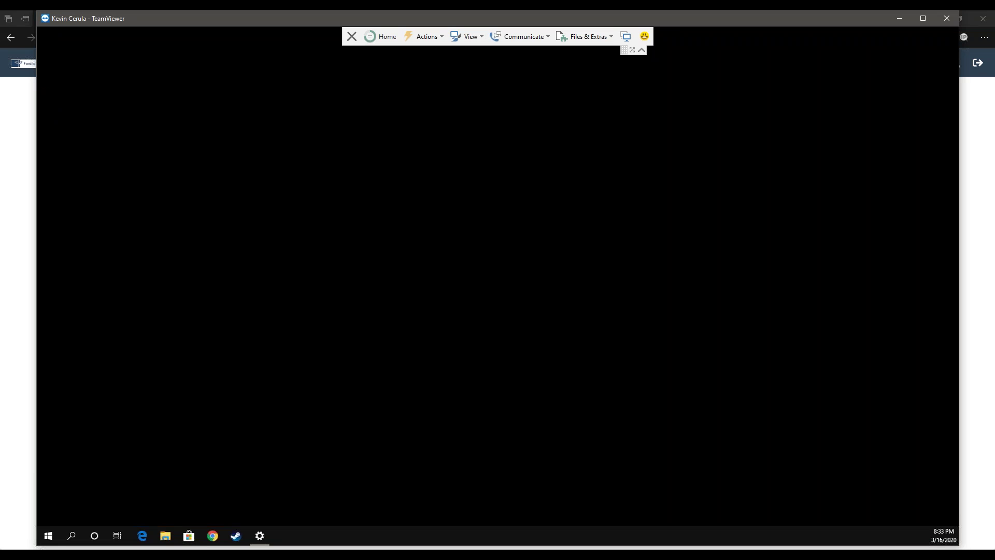
click(628, 39)
click(628, 38)
click(628, 39)
- Show all remote monitors in one combined view and enable monitors as individual windows
click(475, 37)
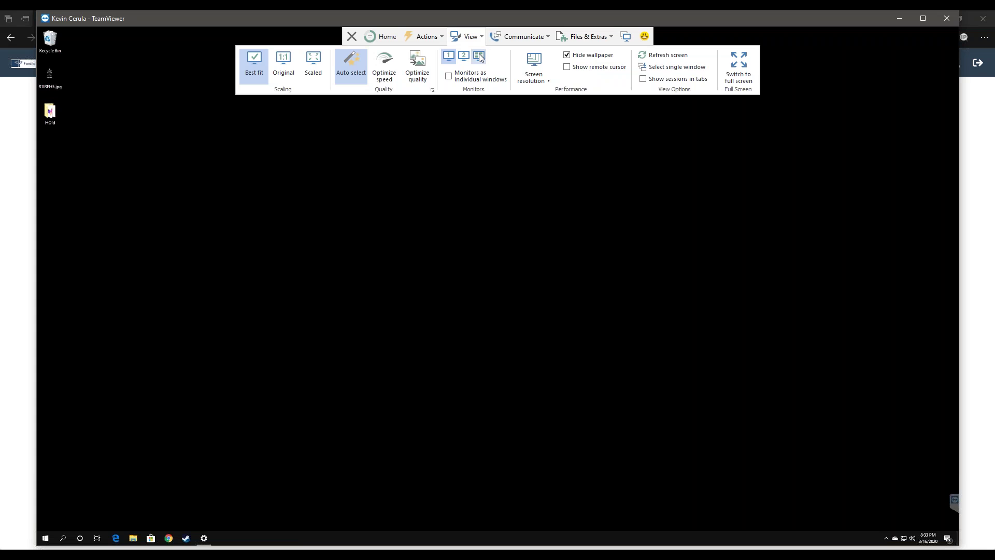
click(479, 56)
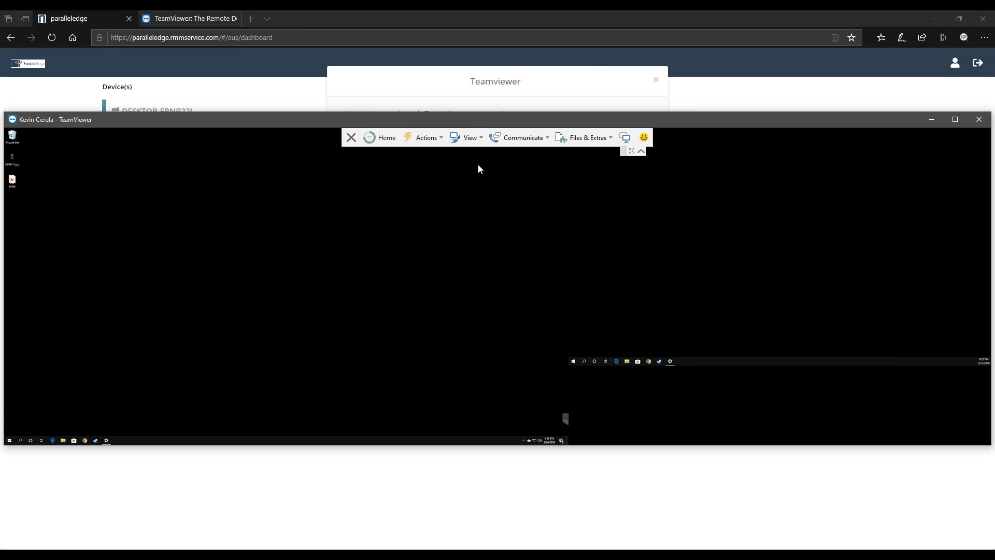
click(472, 139)
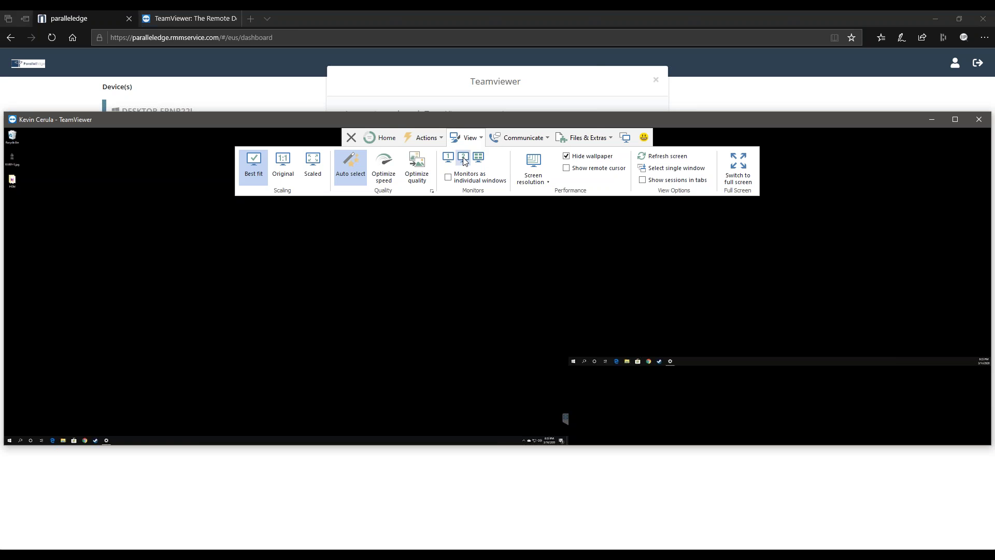
click(458, 183)
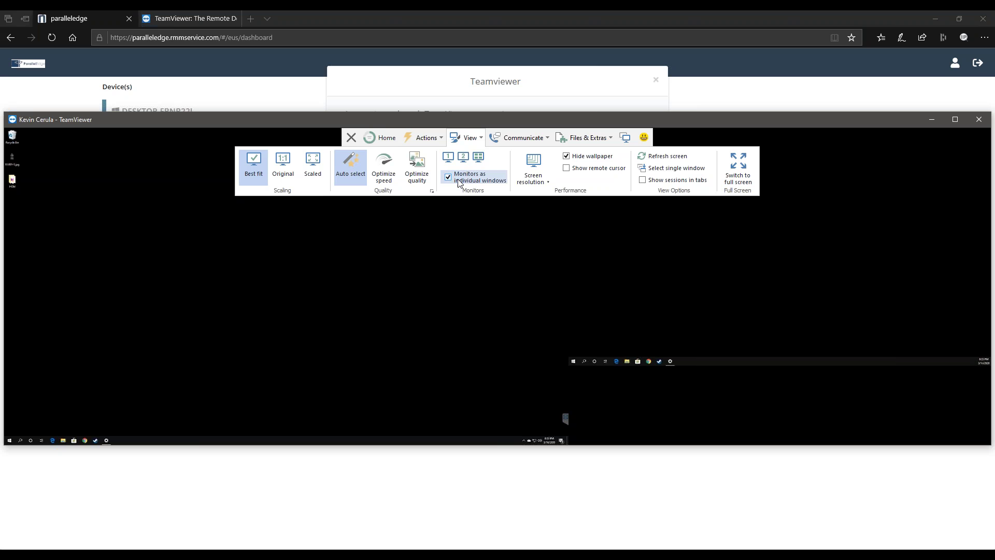
click(473, 142)
click(472, 139)
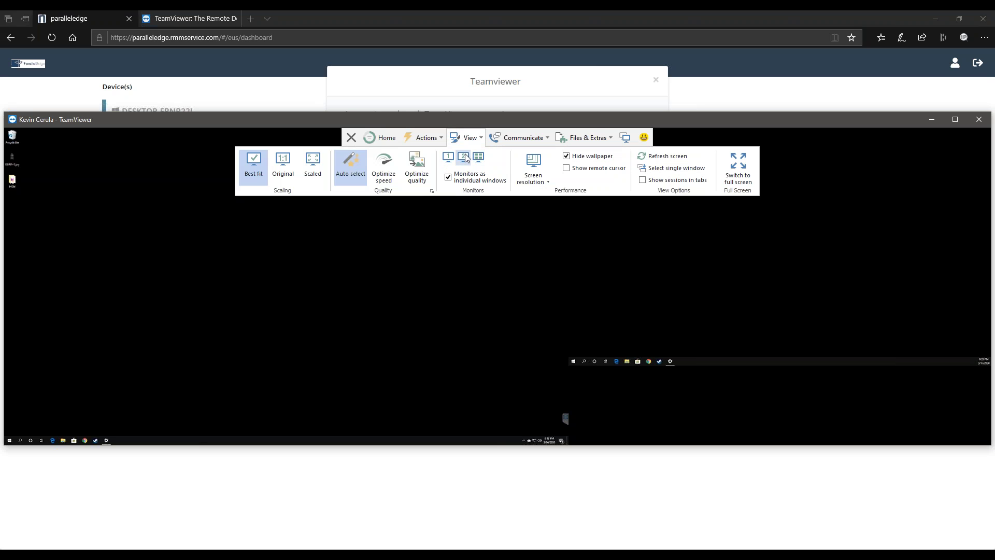
- Open remote monitors 1 and 2 in separate windows and move each one clear of the combined view
click(454, 160)
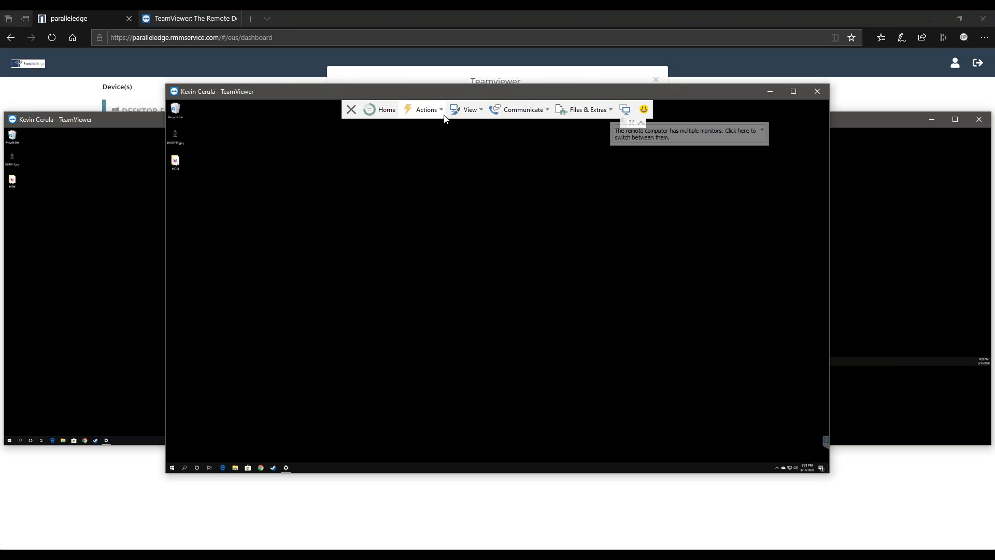
drag(439, 93, 753, 97)
click(446, 119)
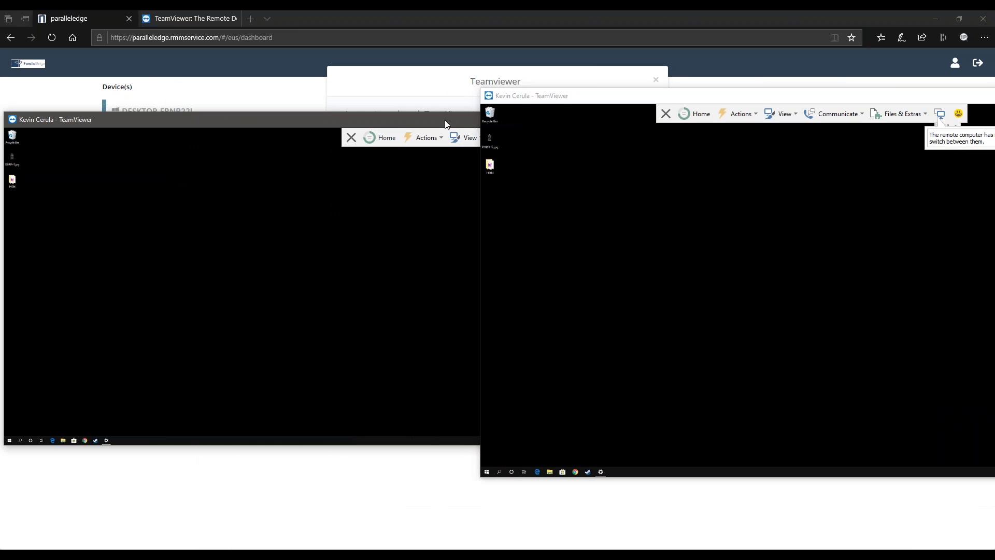
click(478, 141)
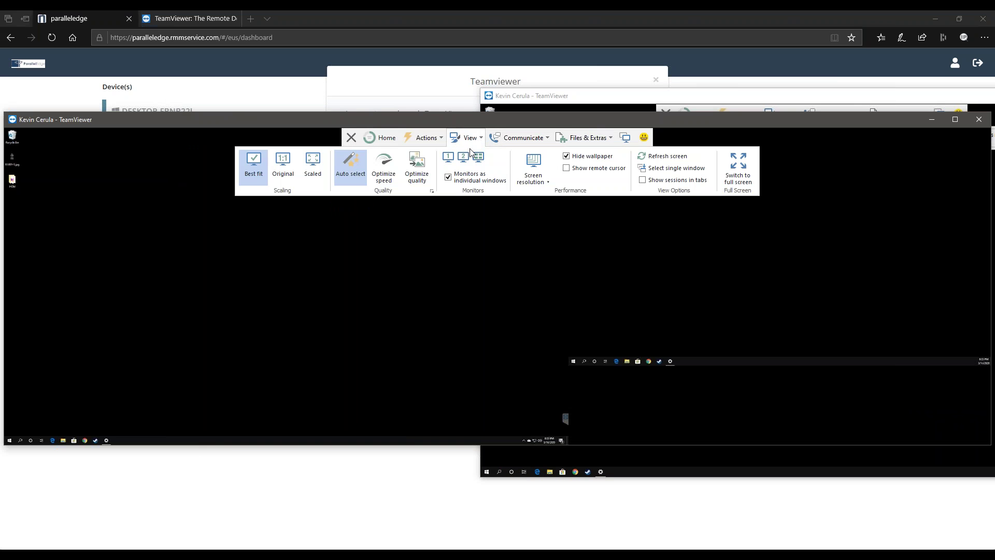
click(465, 153)
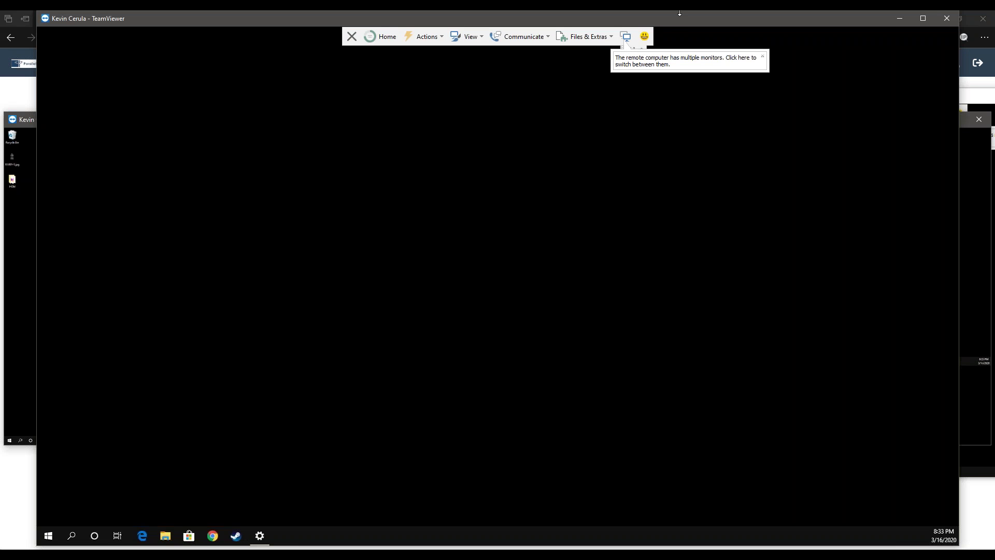
drag(667, 20, 599, 266)
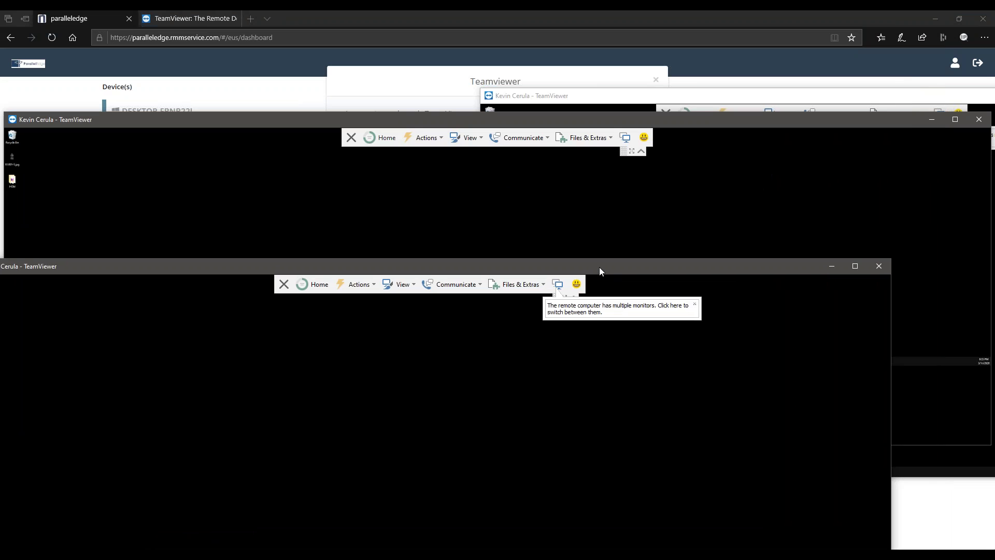
- Bring the combined all-monitors window to the front, shift it so its controls are reachable, and close it
click(911, 114)
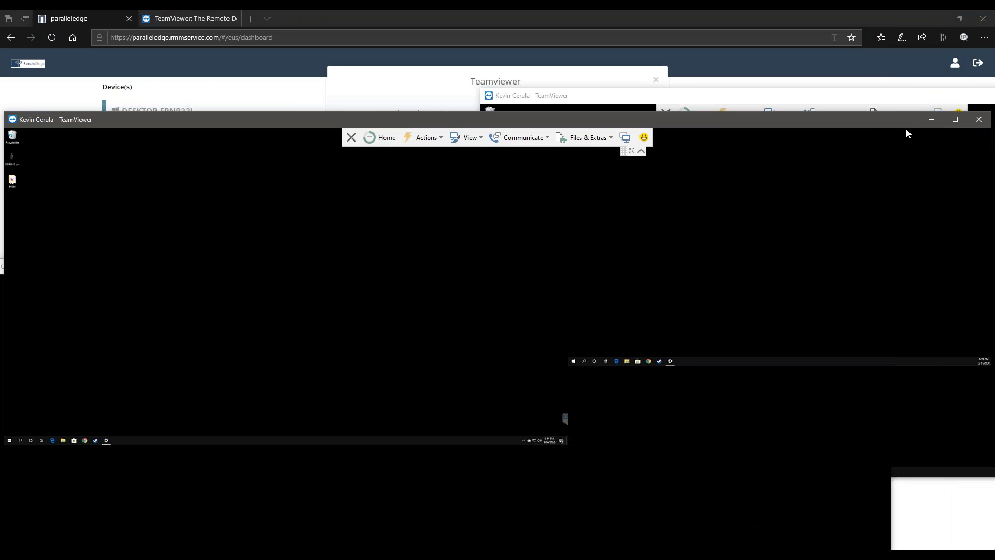
drag(900, 121, 810, 94)
click(885, 98)
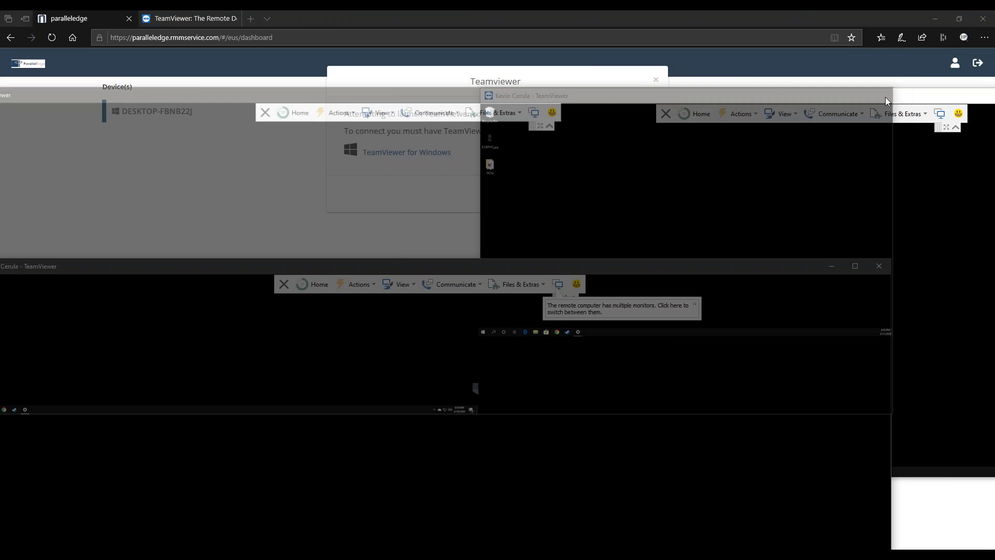
- Arrange the two monitor windows beside each other, shrinking the monitor 2 window to fit next to monitor 1
drag(692, 98, 213, 33)
drag(675, 271, 891, 155)
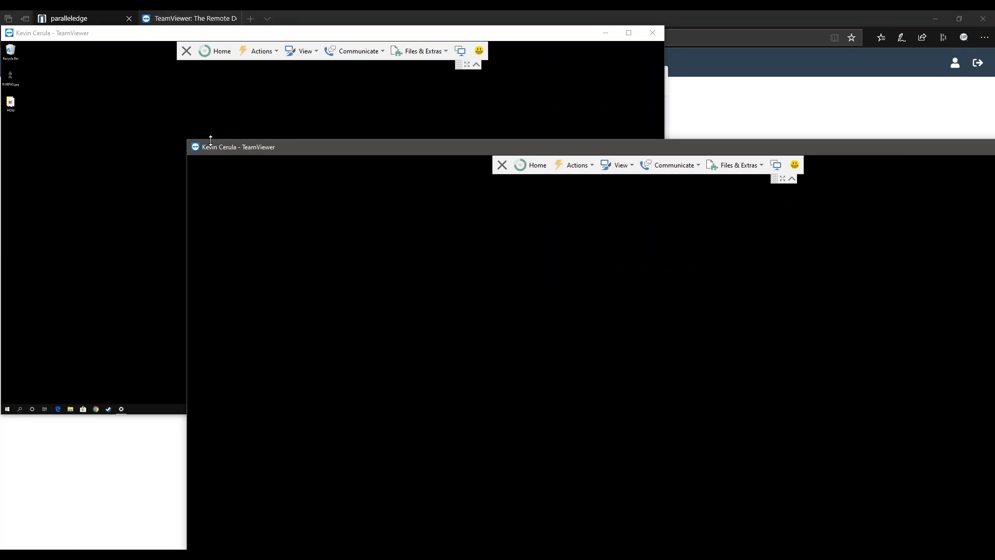
drag(187, 140, 551, 238)
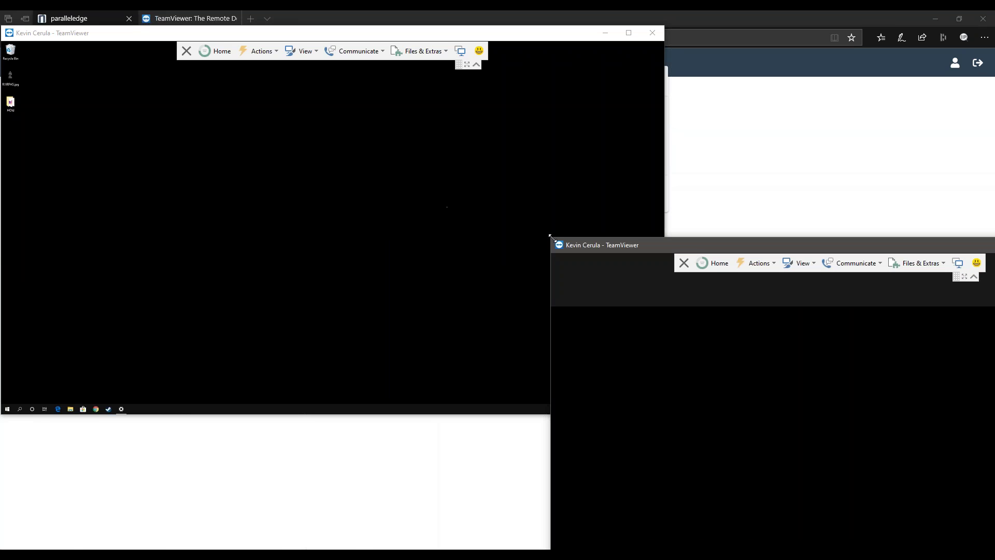
drag(654, 248, 545, 35)
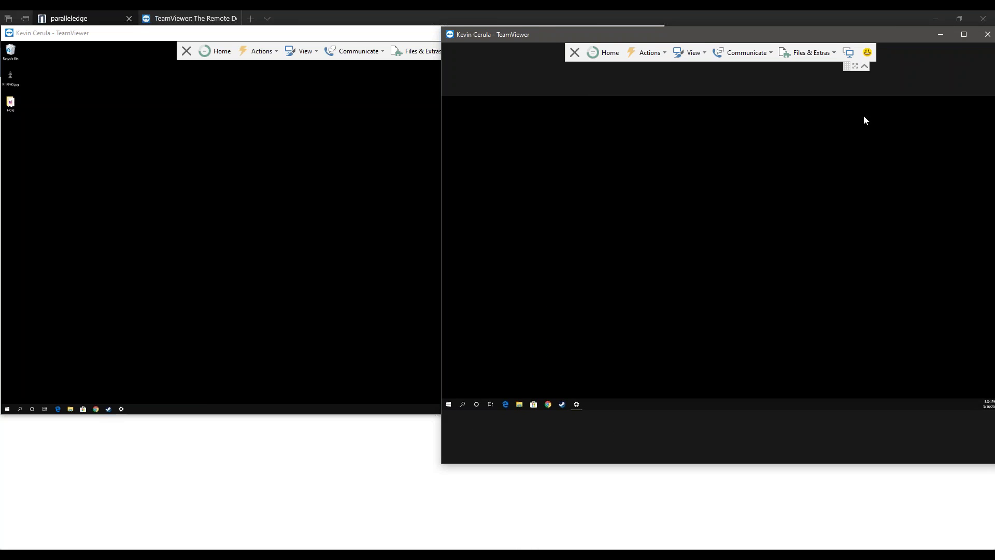
- Close the monitor 2 window, and enlarge and reposition the monitor 1 window to fill most of the screen
drag(897, 34, 788, 35)
click(879, 32)
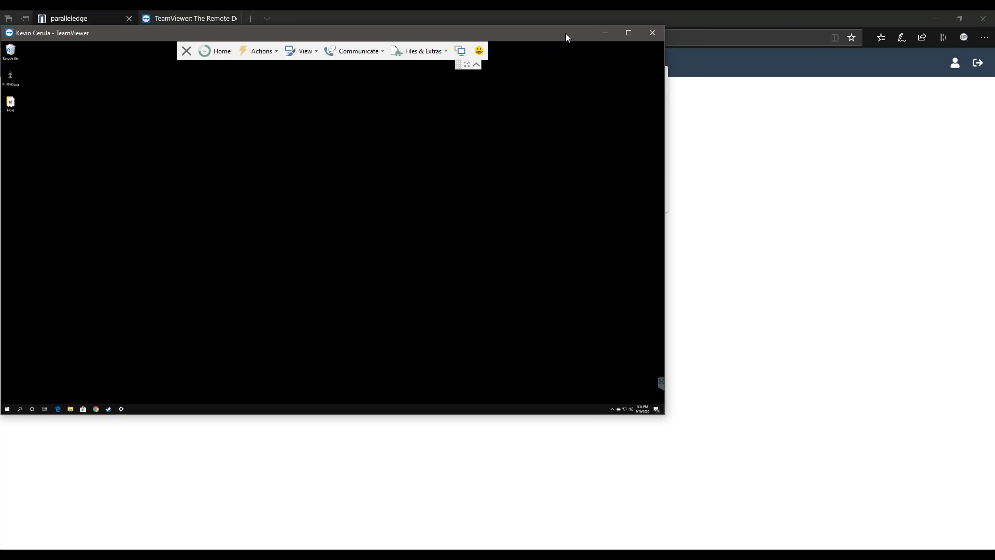
drag(565, 33, 707, 38)
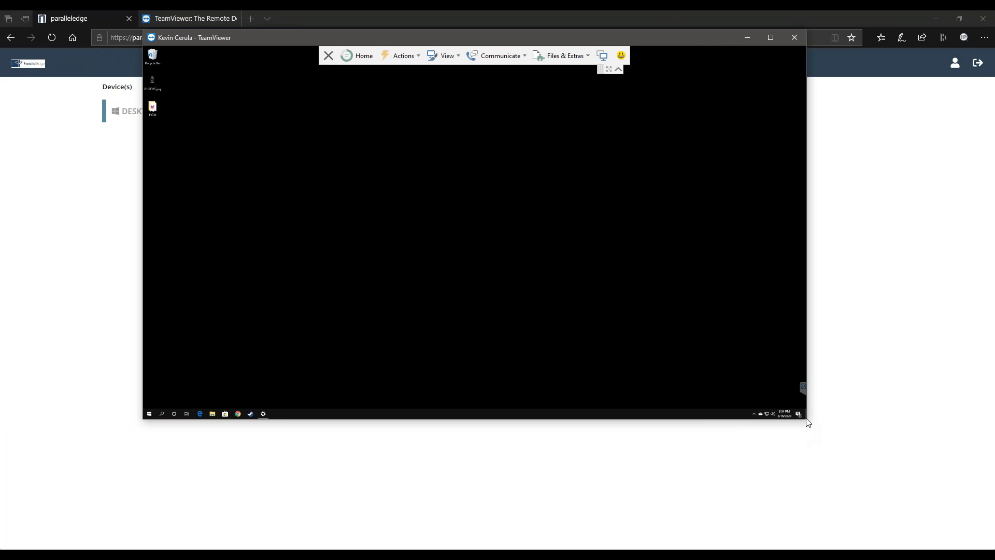
drag(807, 421, 990, 538)
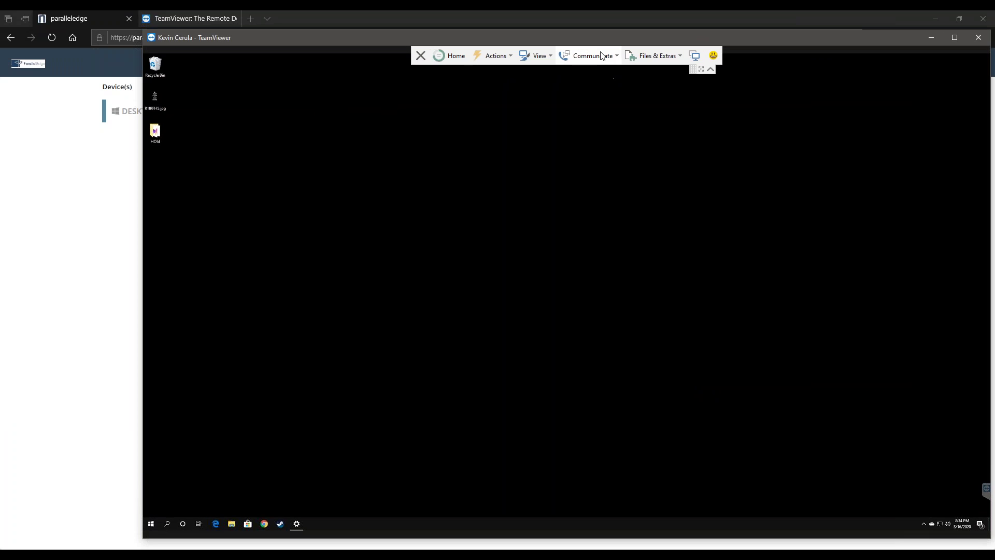
drag(595, 43, 512, 35)
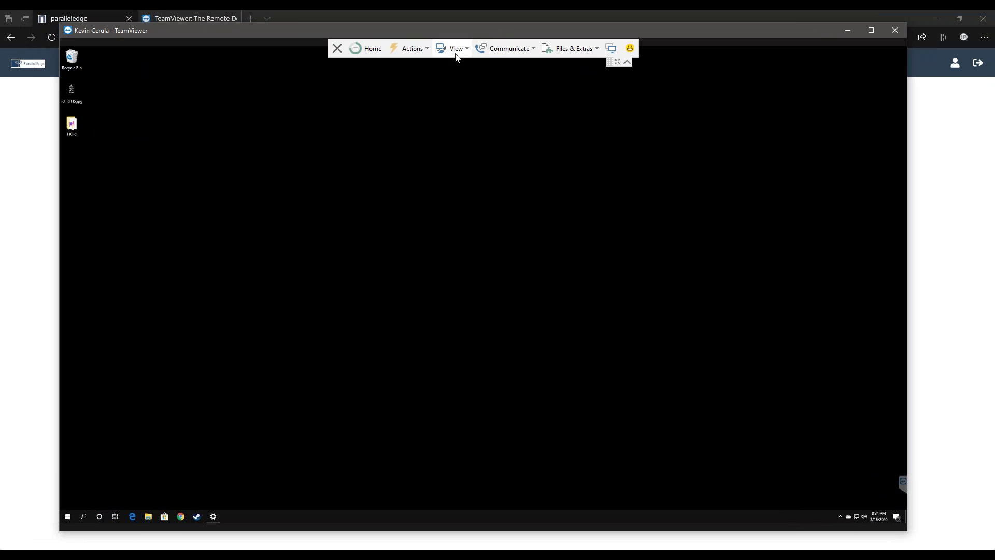
- Activate TeamViewer Printing for the session, install its printer driver on the remote computer, and approve the TeamViewer GmbH device software
click(590, 52)
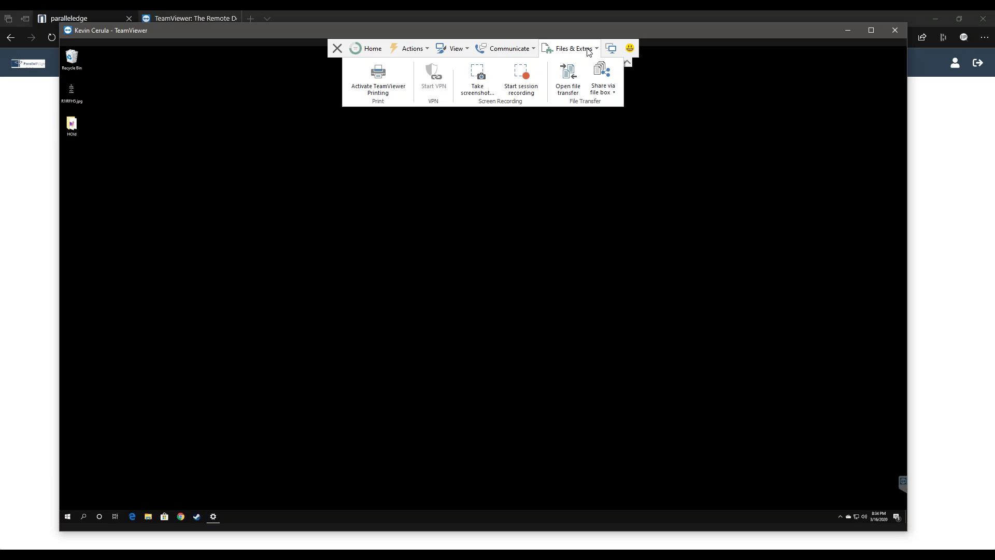
mouse_move(438, 53)
mouse_move(570, 51)
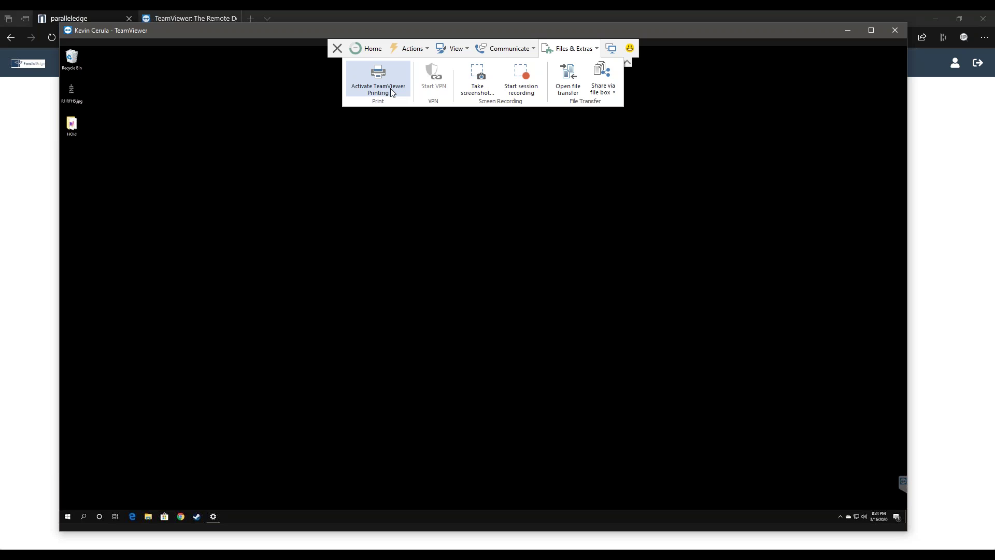
click(361, 94)
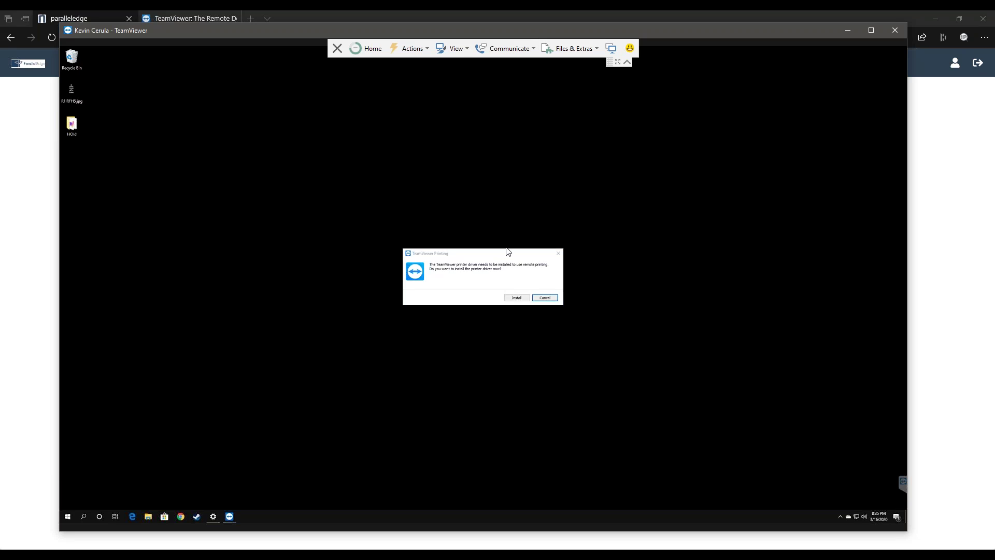
click(521, 298)
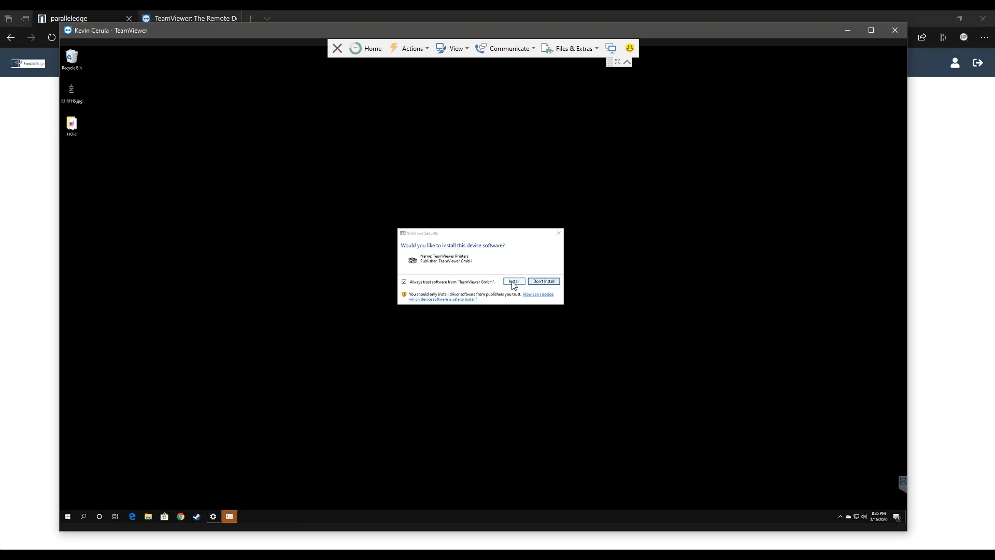
click(513, 281)
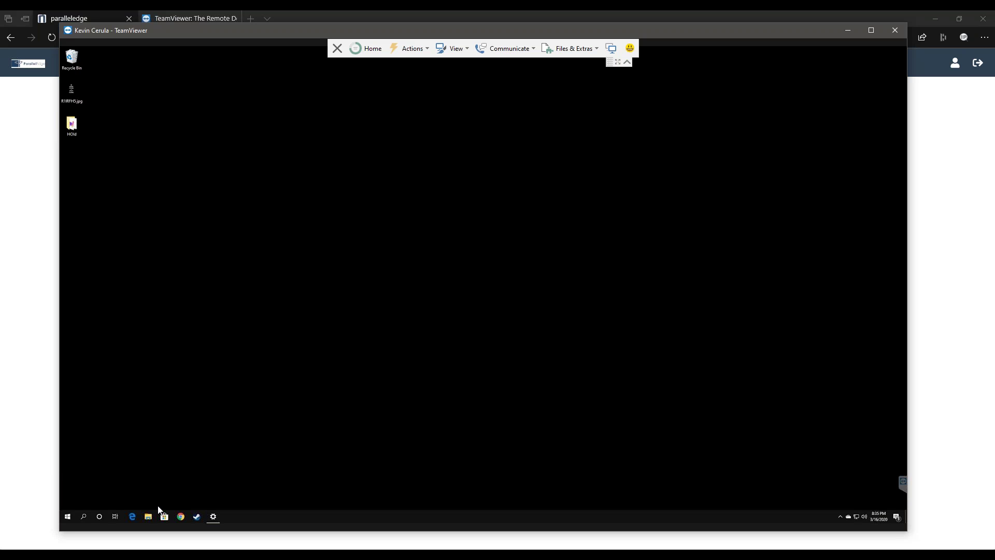
- Open Notepad on the remote computer by searching for "not", and enter the sample text "yuyu"
click(69, 514)
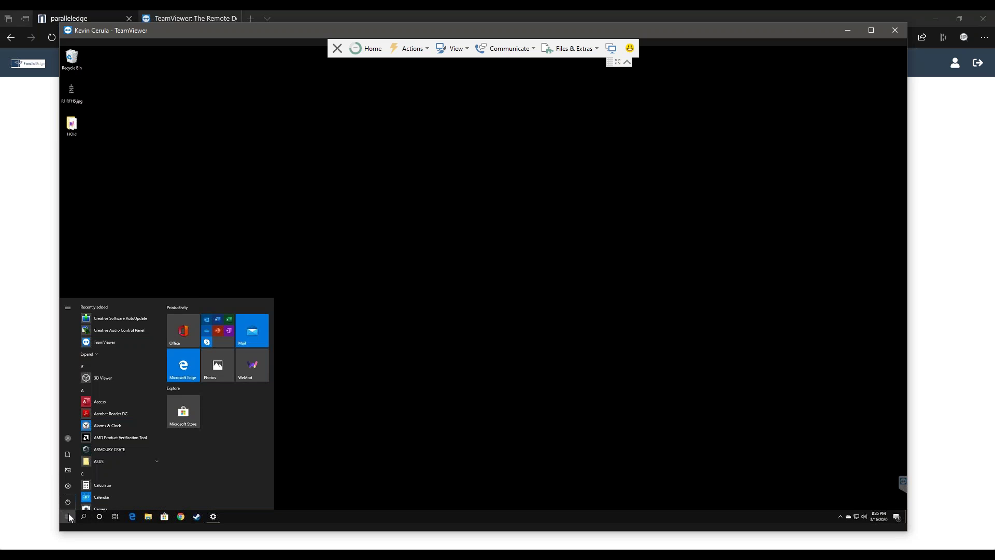
text(not)
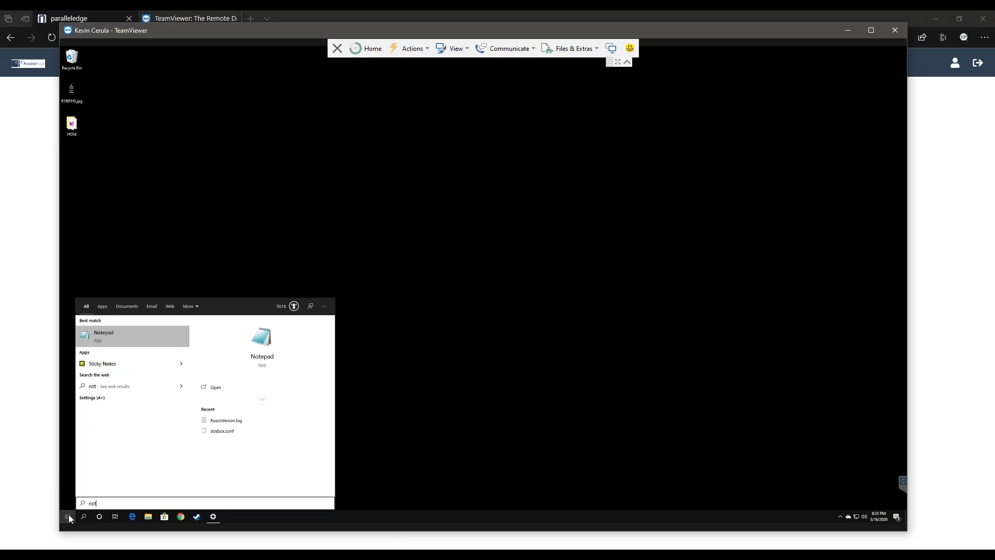
click(113, 334)
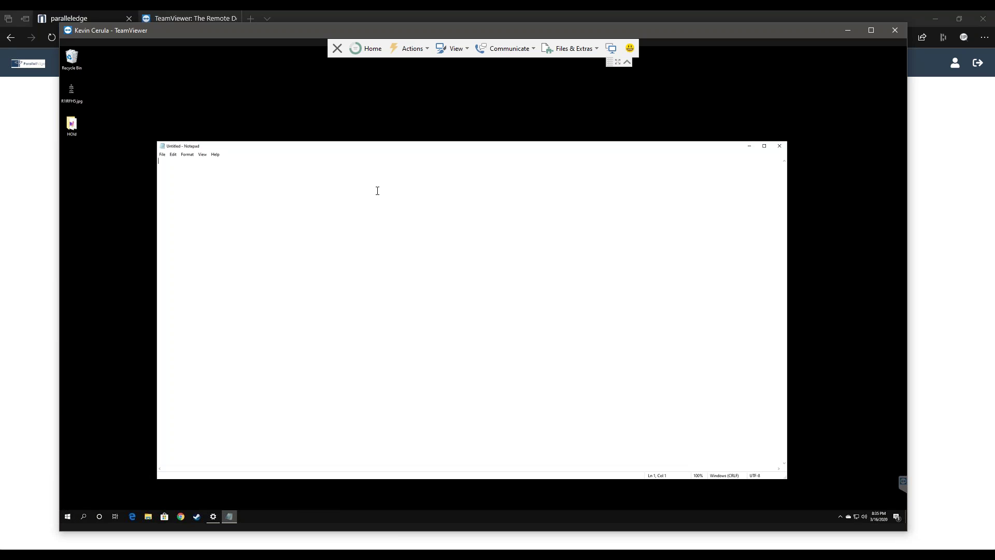
text(yuyu)
- Select the TeamViewer printer in Notepad's Print dialog to show its details, cancel printing, and close Notepad without saving
click(162, 154)
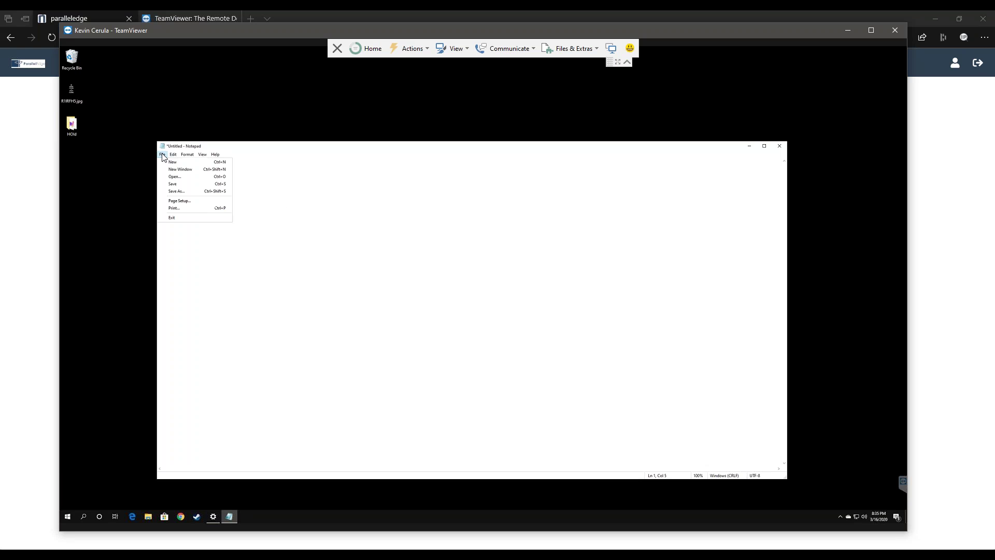
click(178, 207)
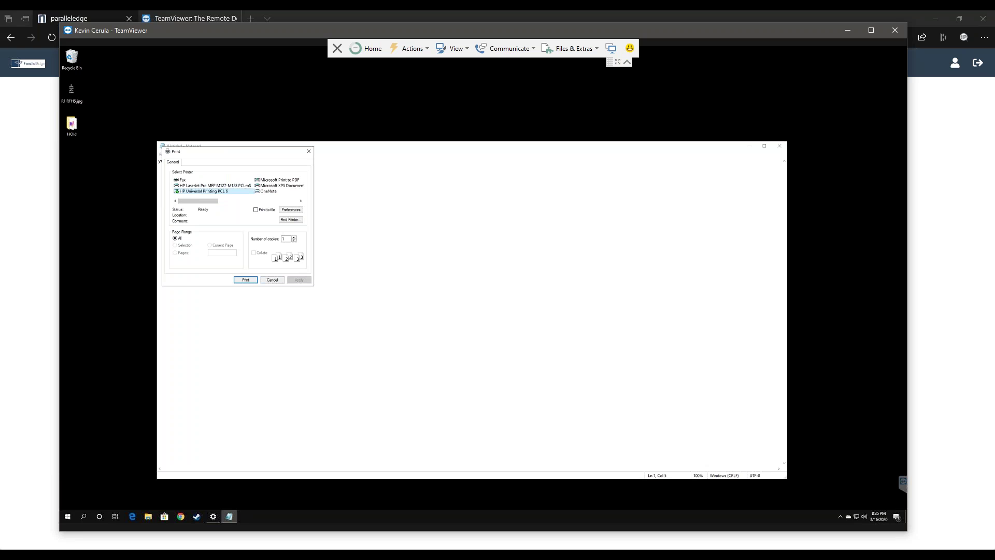
click(232, 201)
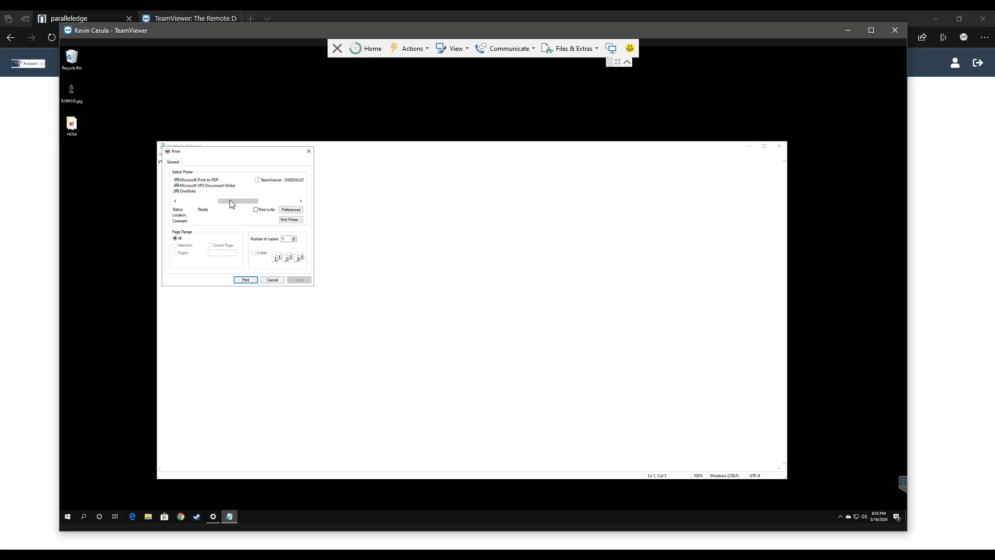
click(274, 182)
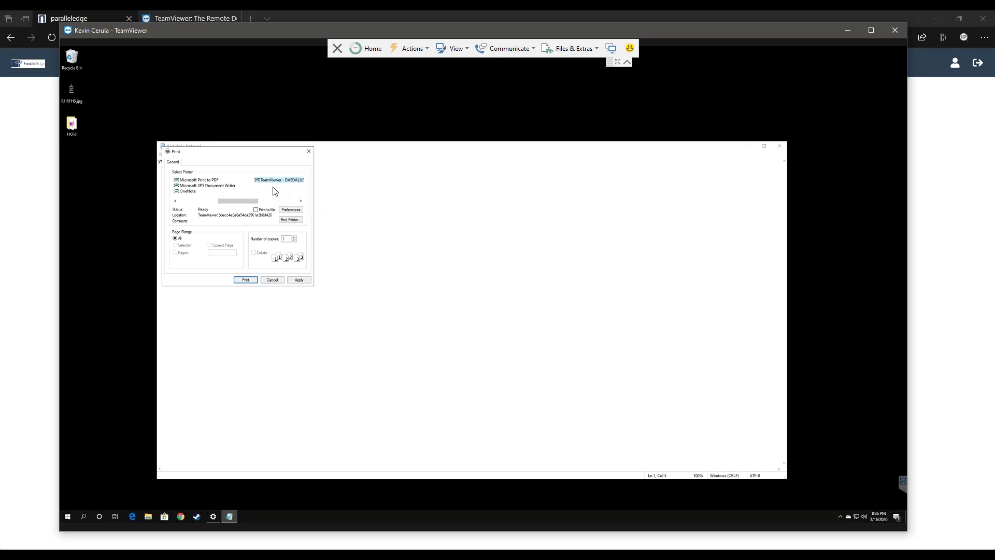
click(274, 280)
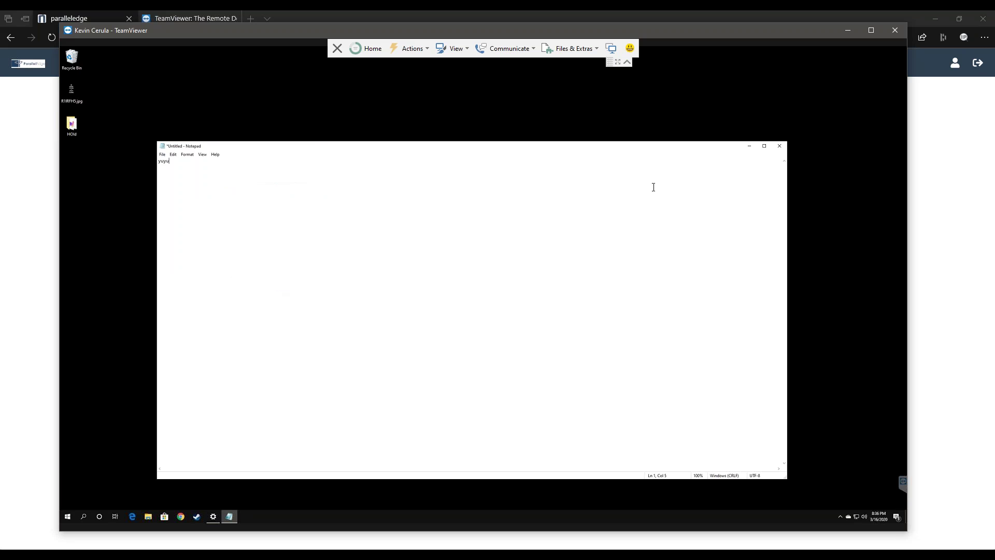
click(779, 145)
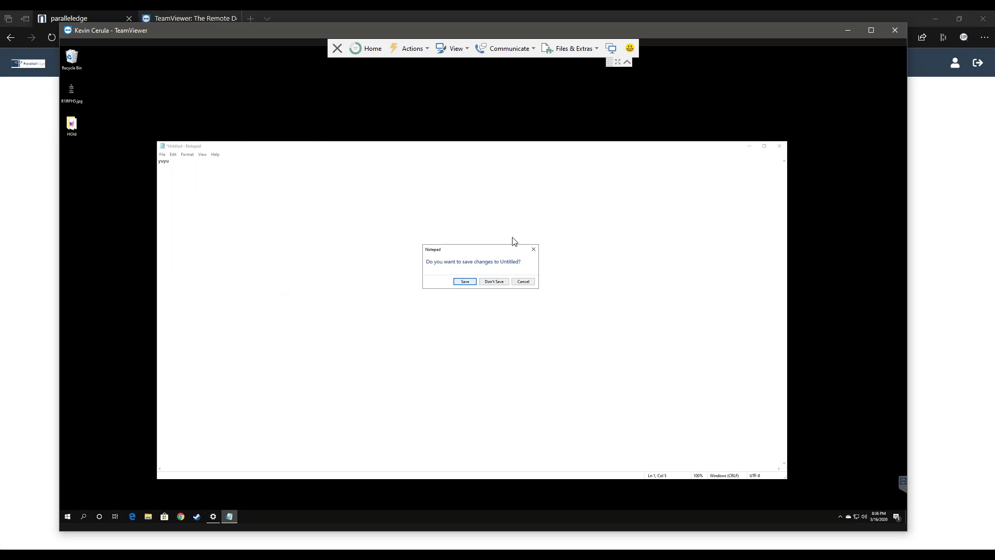
click(494, 281)
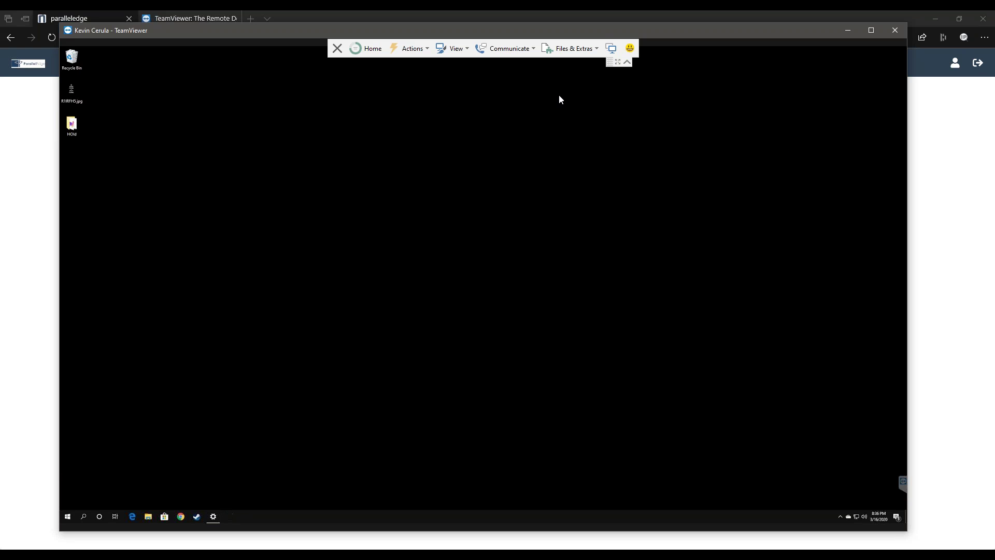
- Open the file transfer window to view the local and remote computers' folders, and close it without transferring anything
click(575, 51)
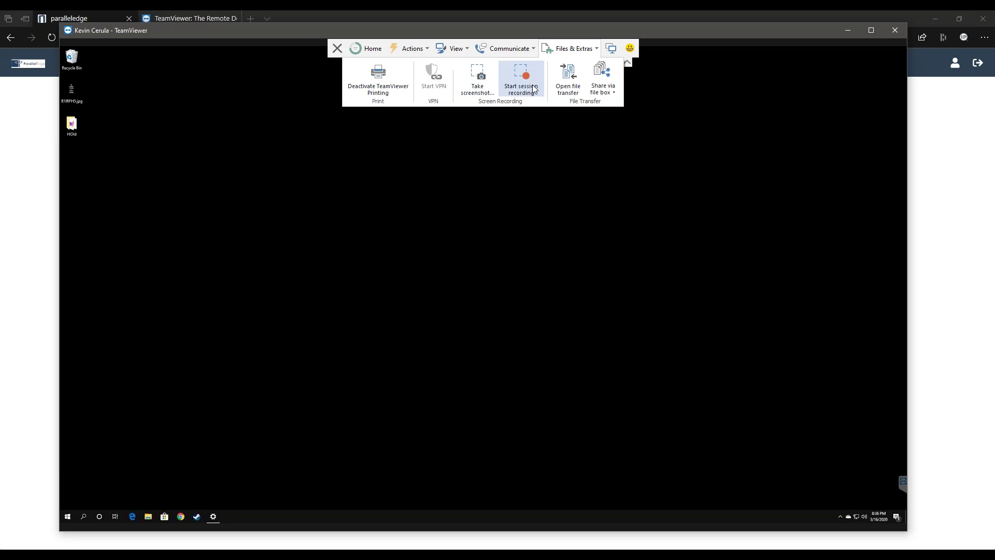
click(570, 89)
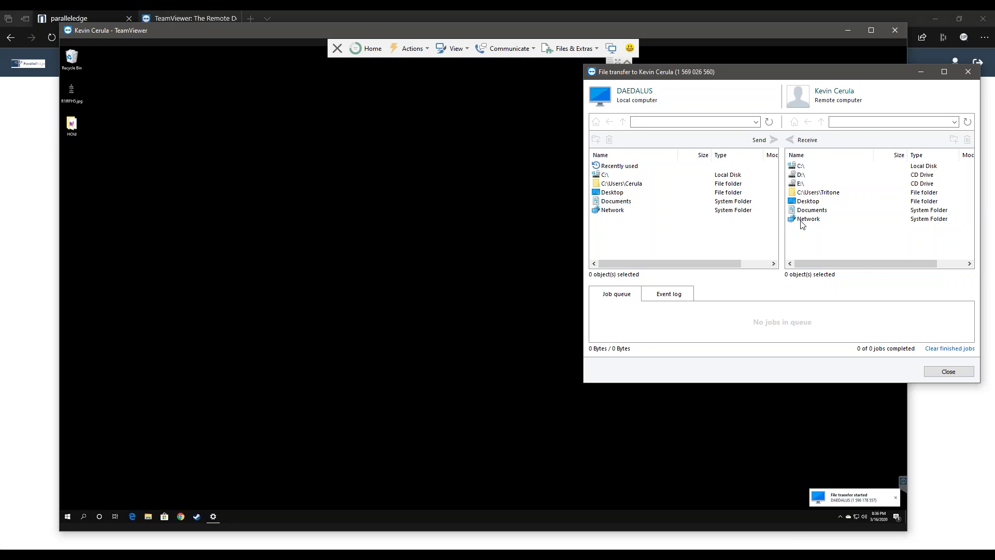
click(940, 372)
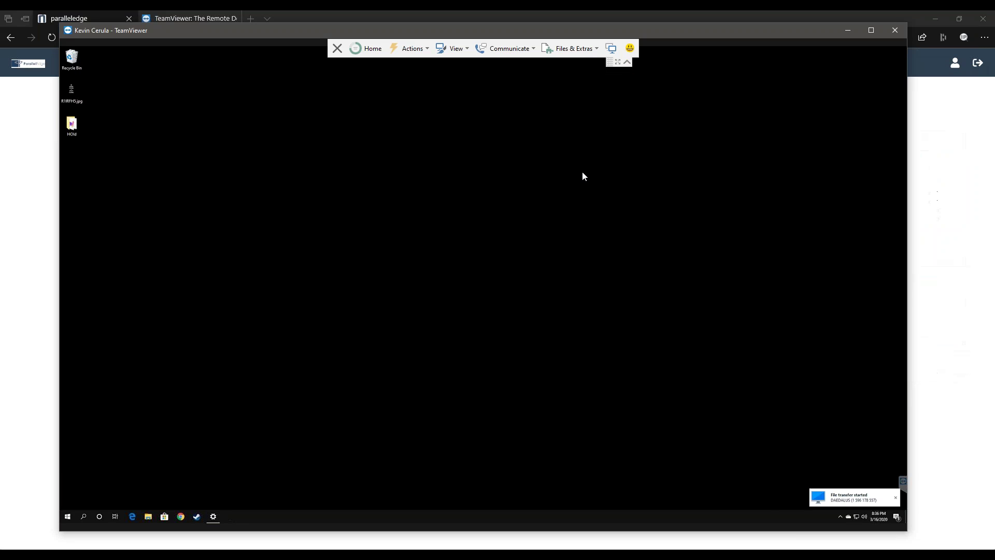
- Examine the file box sharing sources and the session's communication options, including computer sound, conference calls, chat and video
click(566, 47)
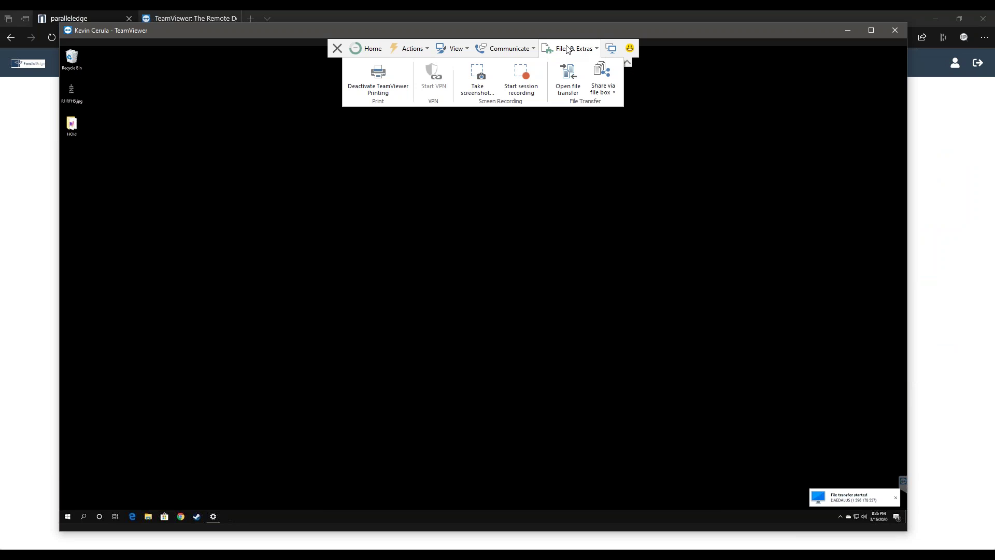
click(610, 92)
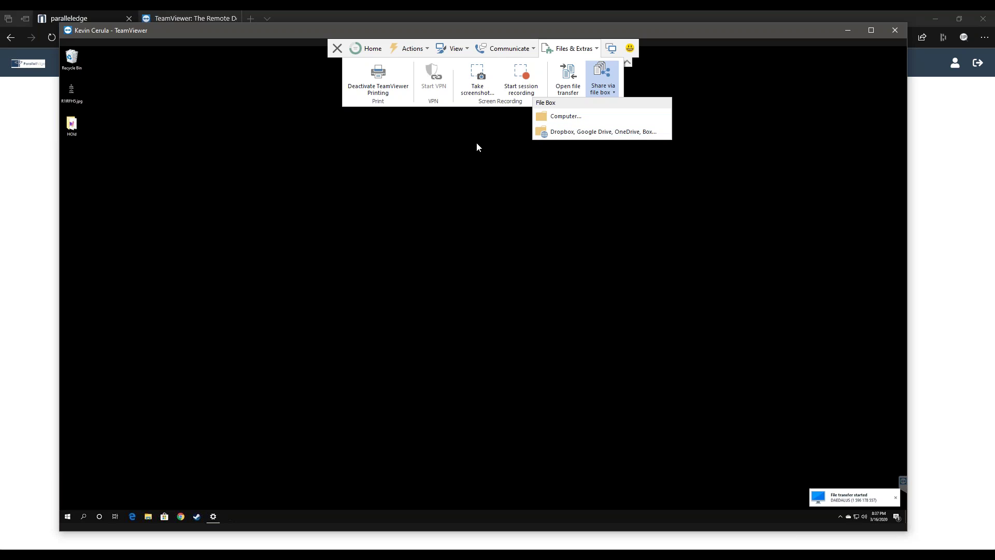
click(507, 47)
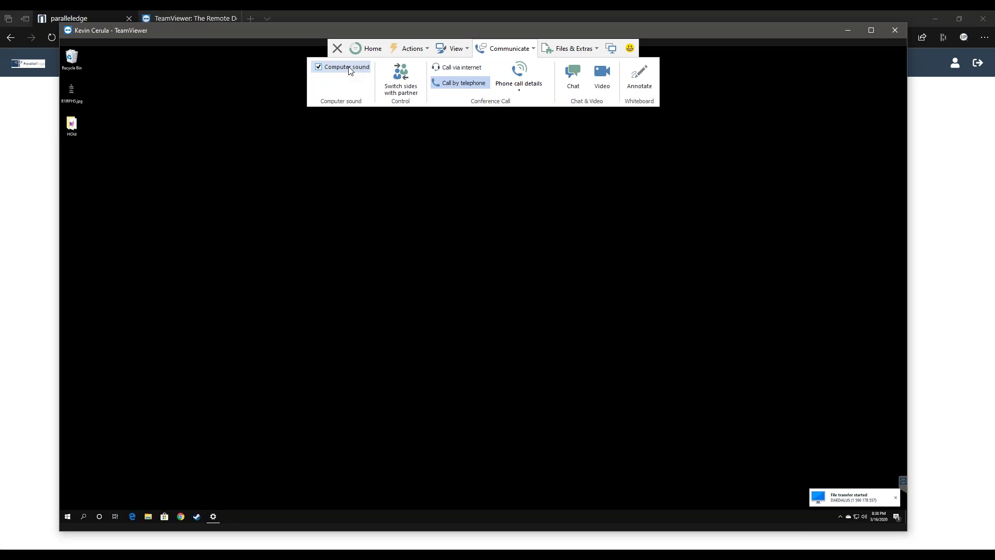
click(452, 48)
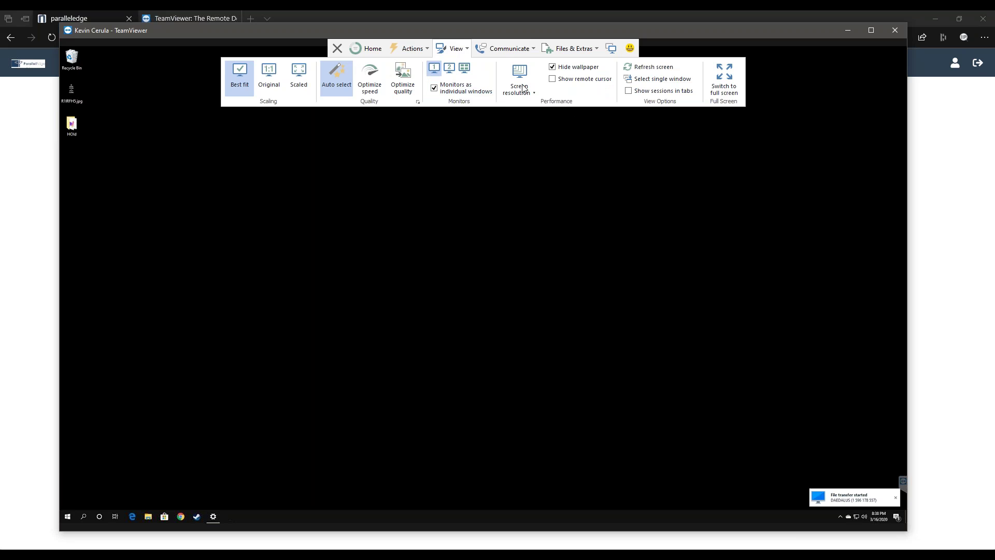
click(499, 49)
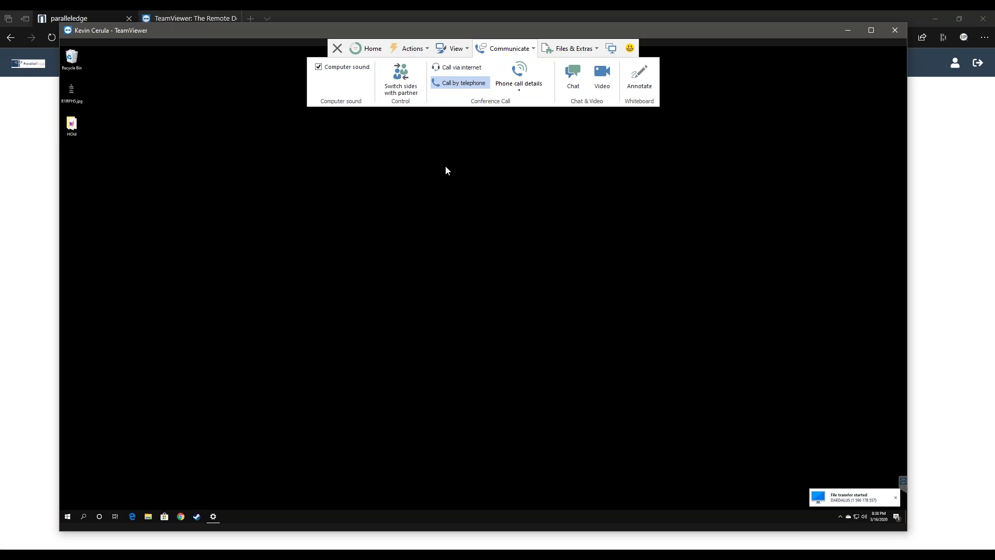
click(453, 49)
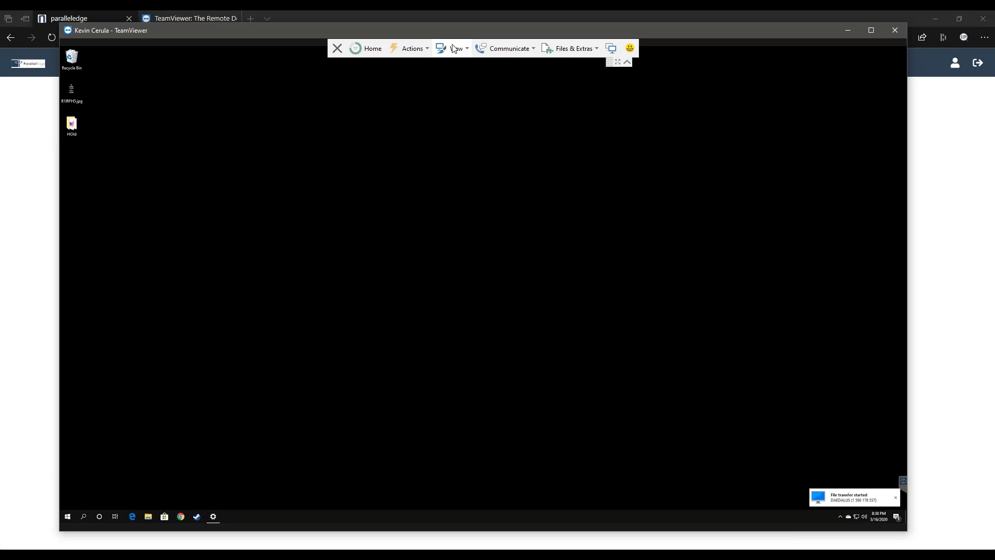
- Try the Scaled and Original scaling modes on the remote desktop, and return it to Best fit
click(454, 48)
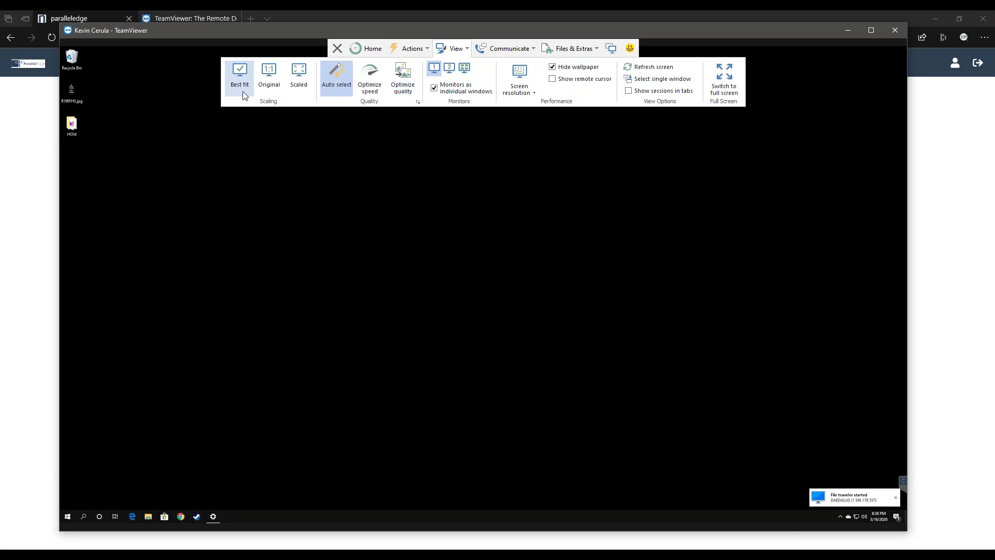
click(240, 92)
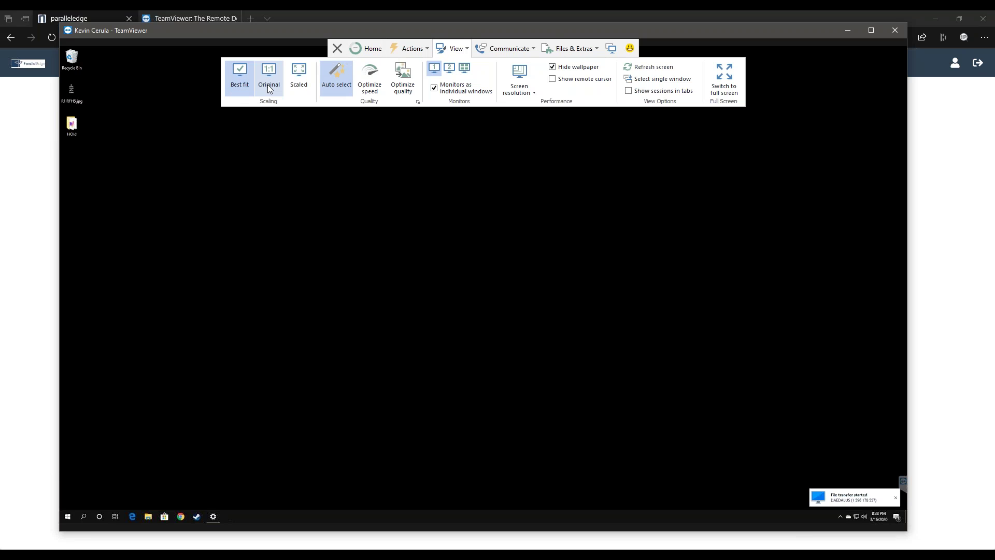
click(292, 76)
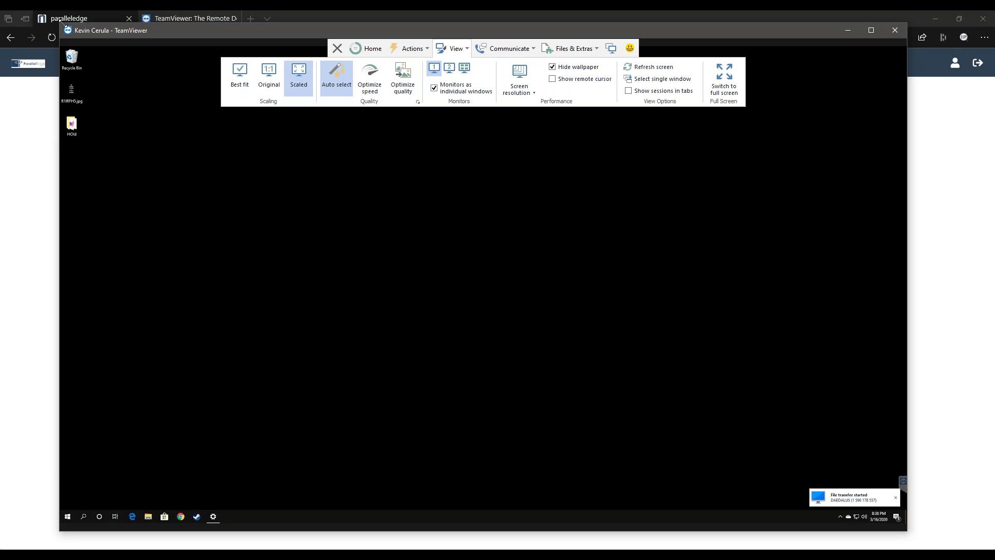
click(265, 80)
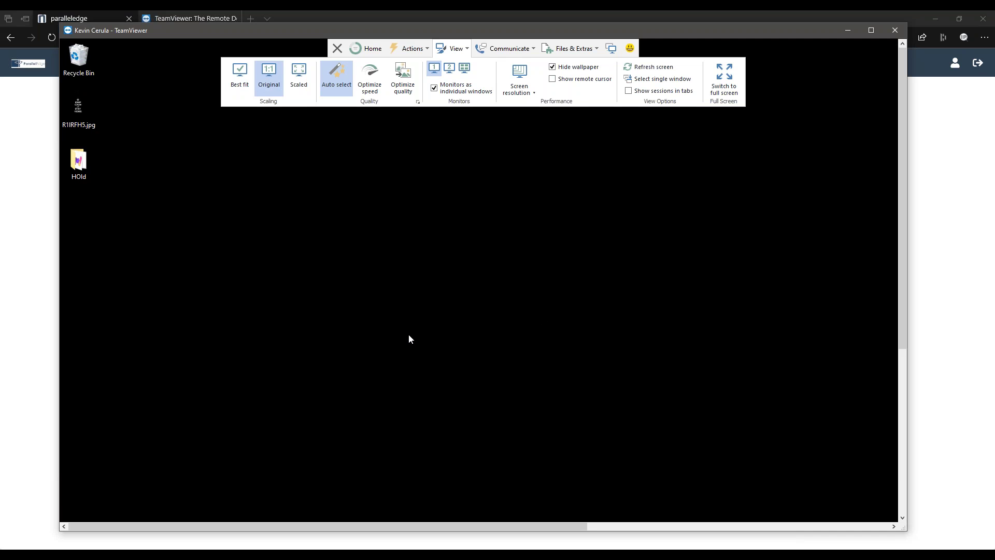
click(902, 488)
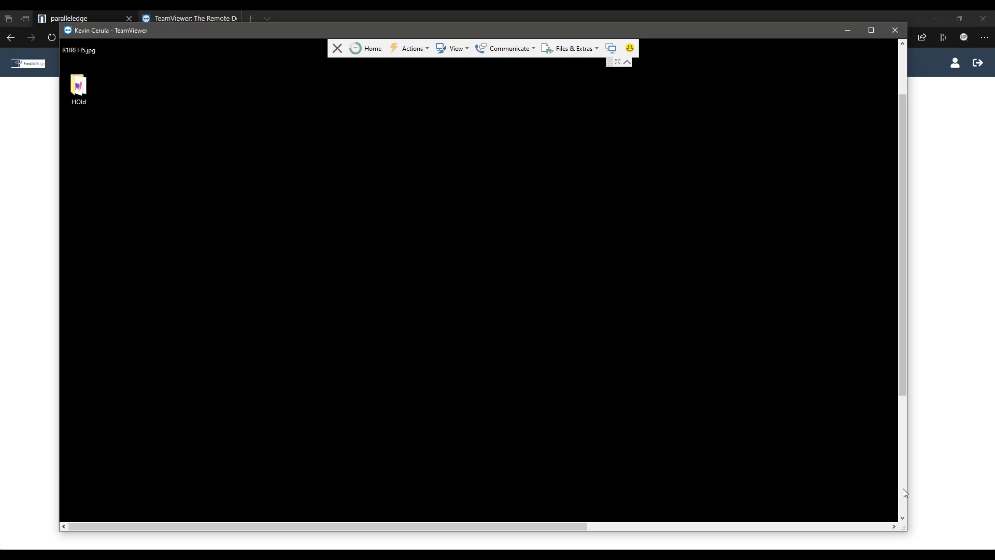
drag(904, 488, 908, 326)
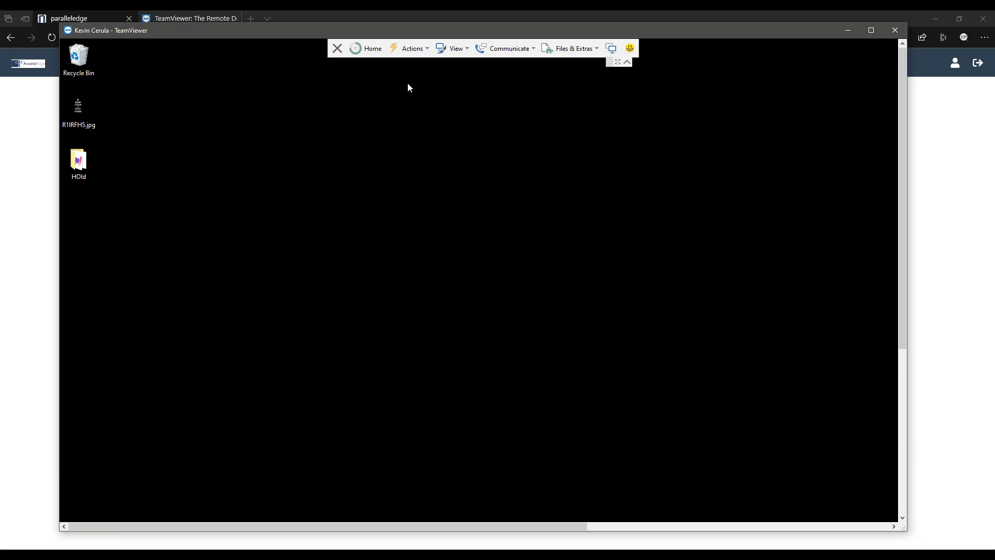
click(441, 51)
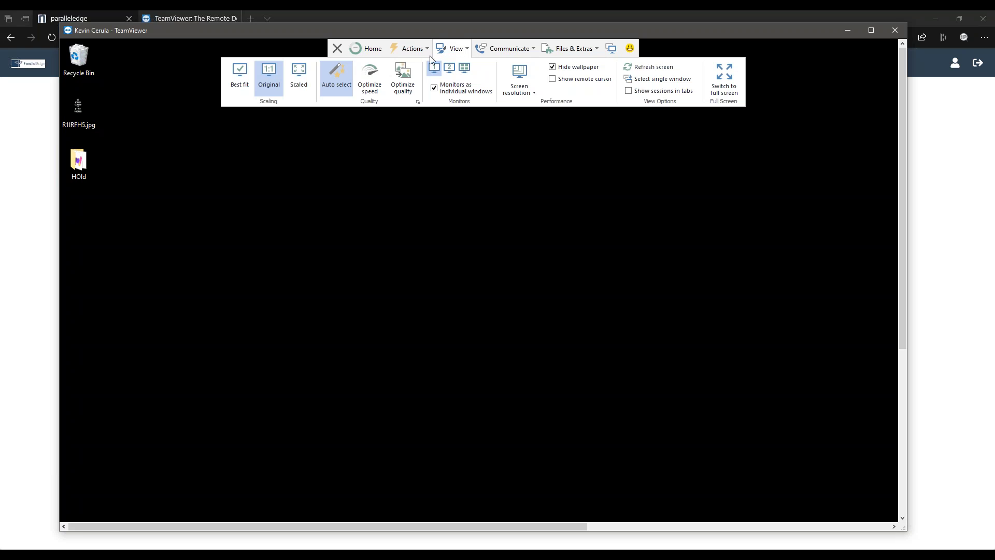
click(236, 77)
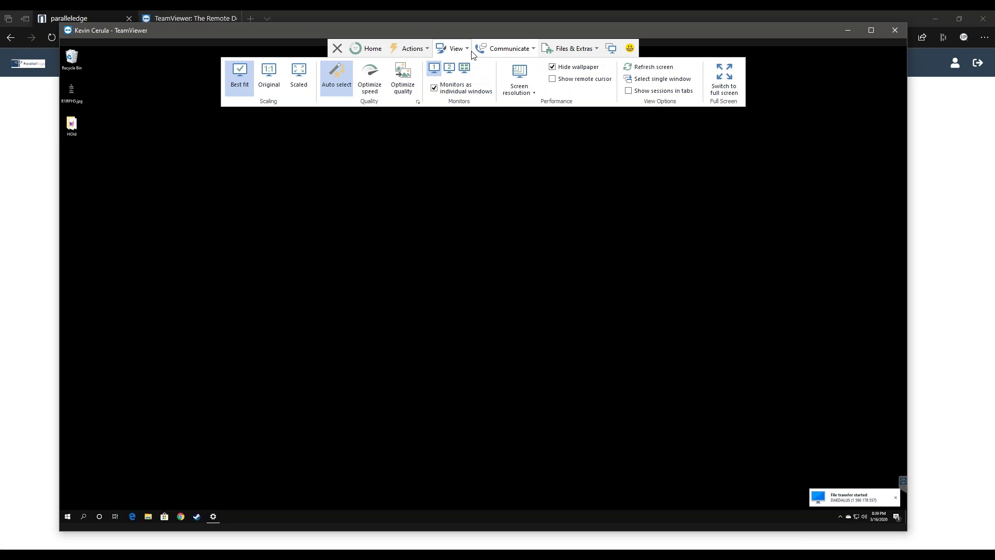
click(447, 52)
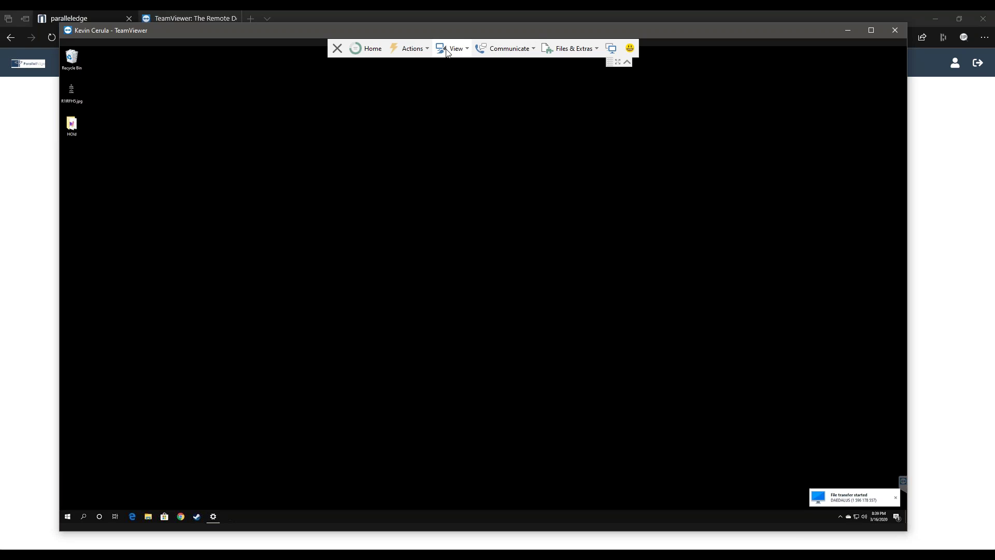
click(447, 52)
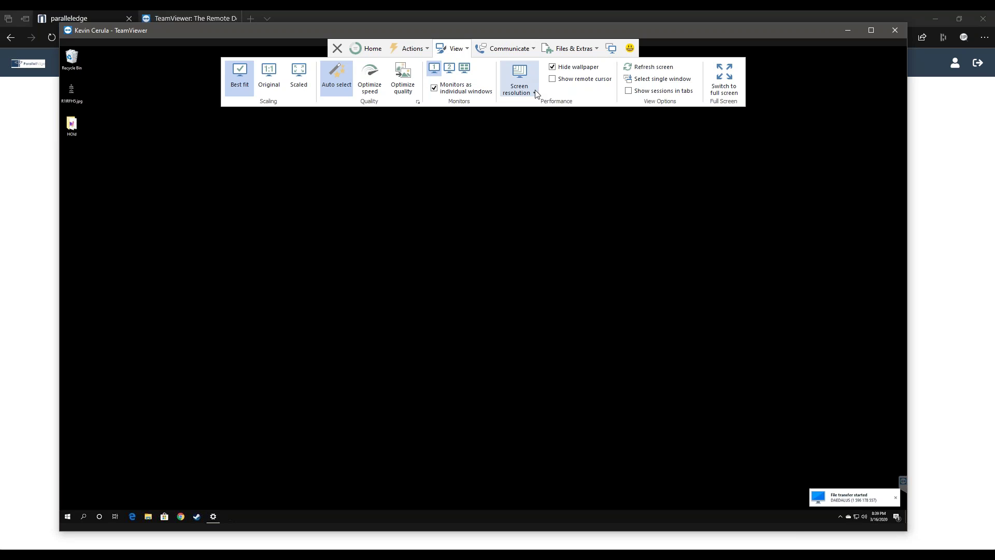
click(343, 166)
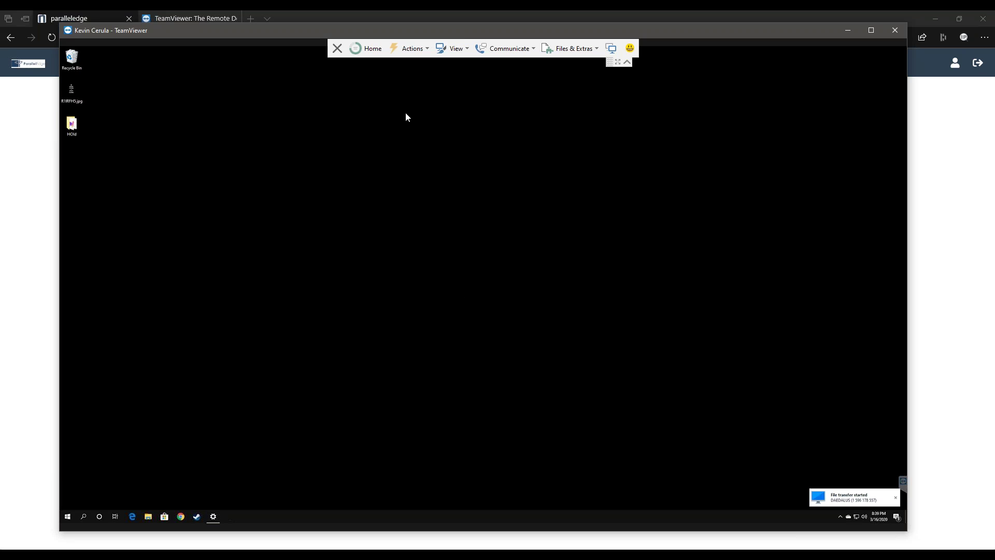
- Set the remote computer's screen resolution to the optimal 1920 x 1080
click(458, 52)
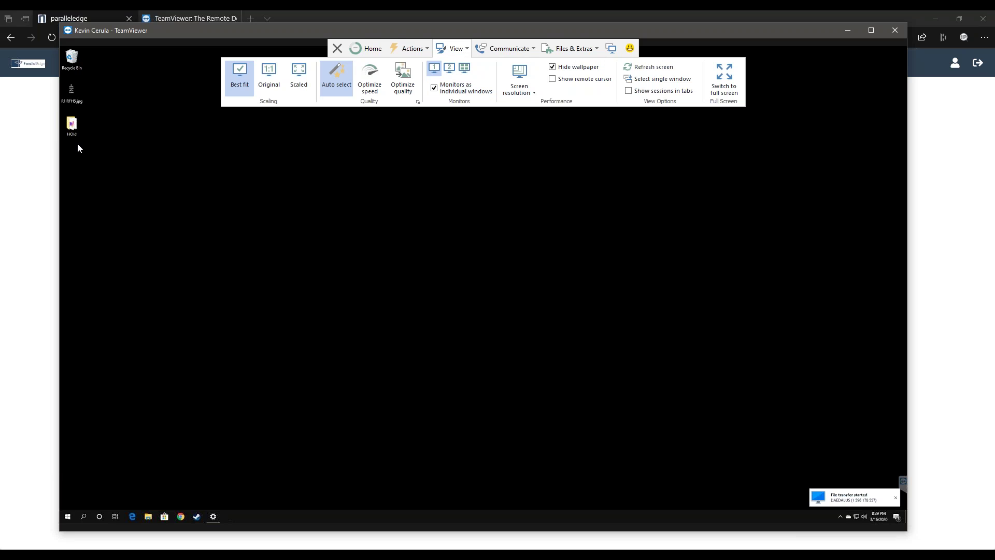
click(526, 93)
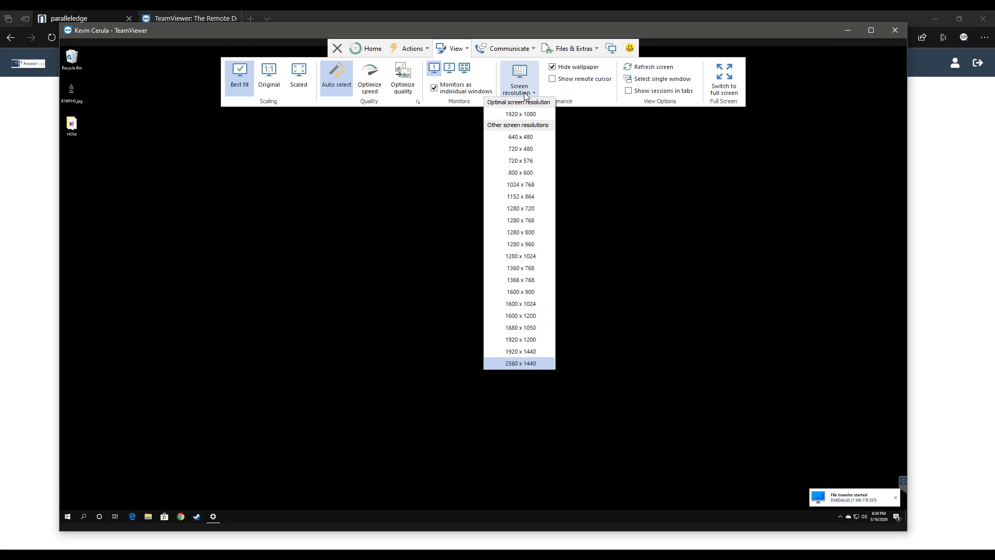
click(520, 114)
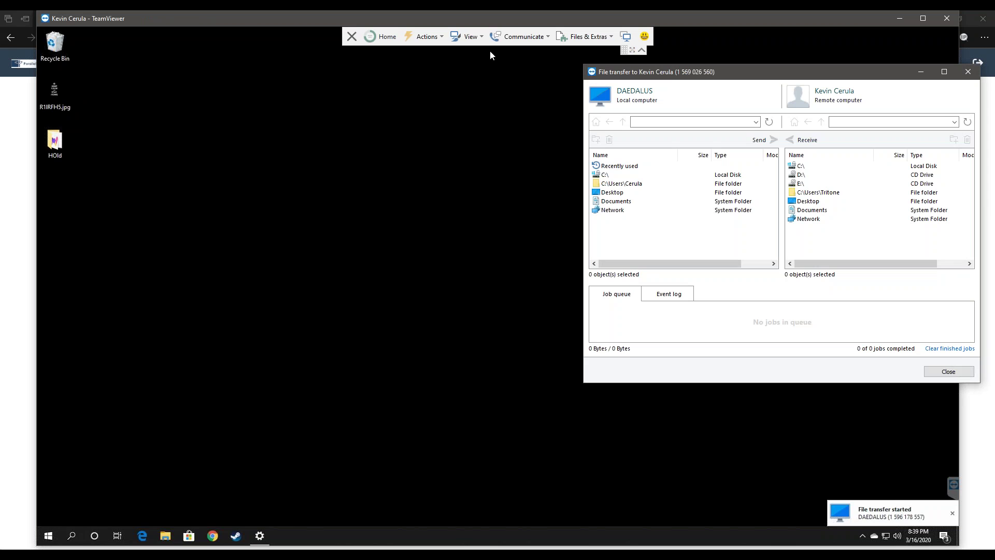
- Review the available remote screen resolutions again, and try the Show remote cursor option, switching it on and back off
click(480, 41)
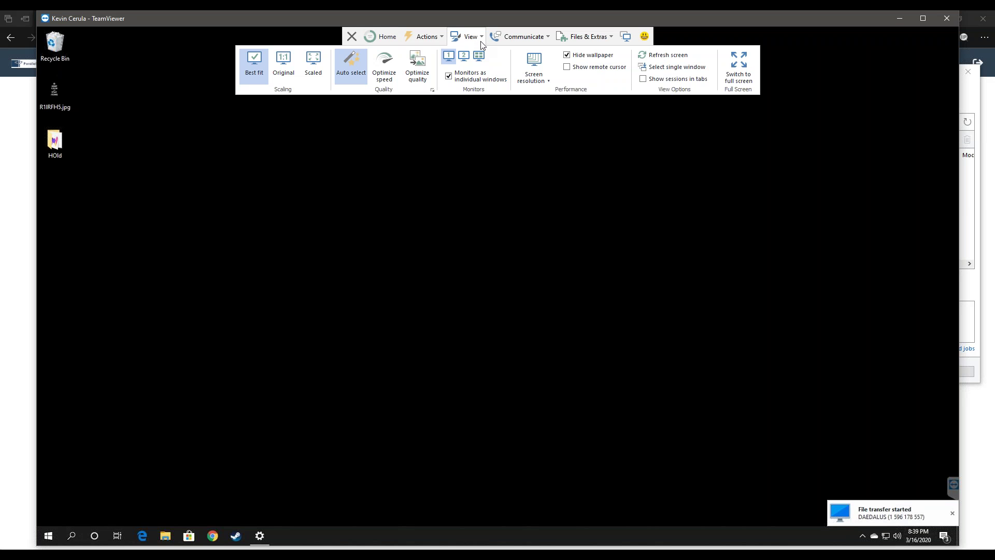
click(533, 79)
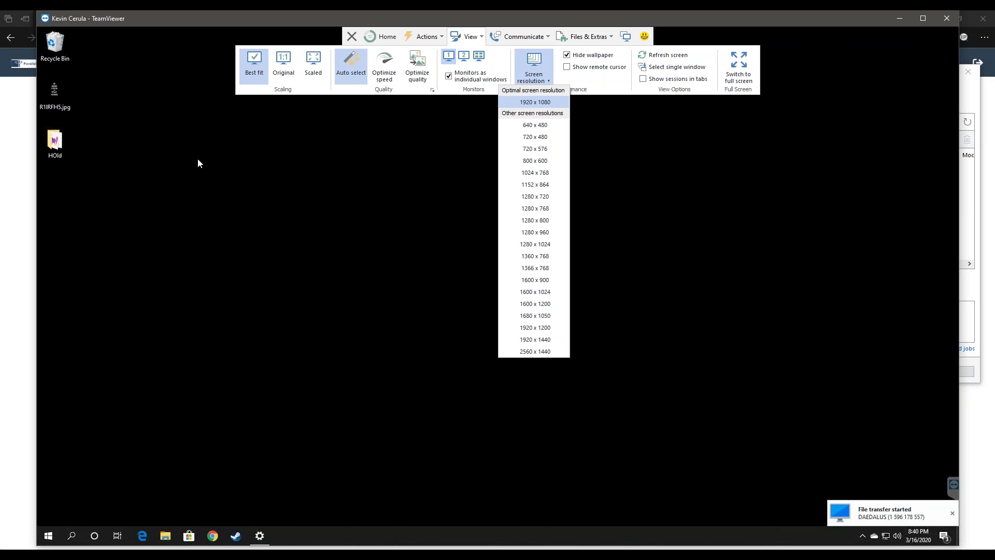
click(594, 85)
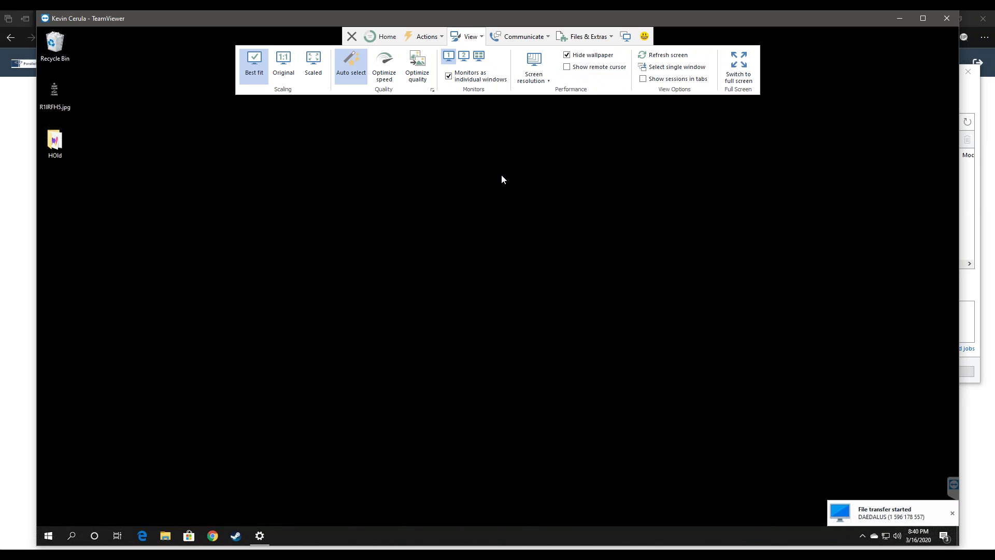
click(568, 61)
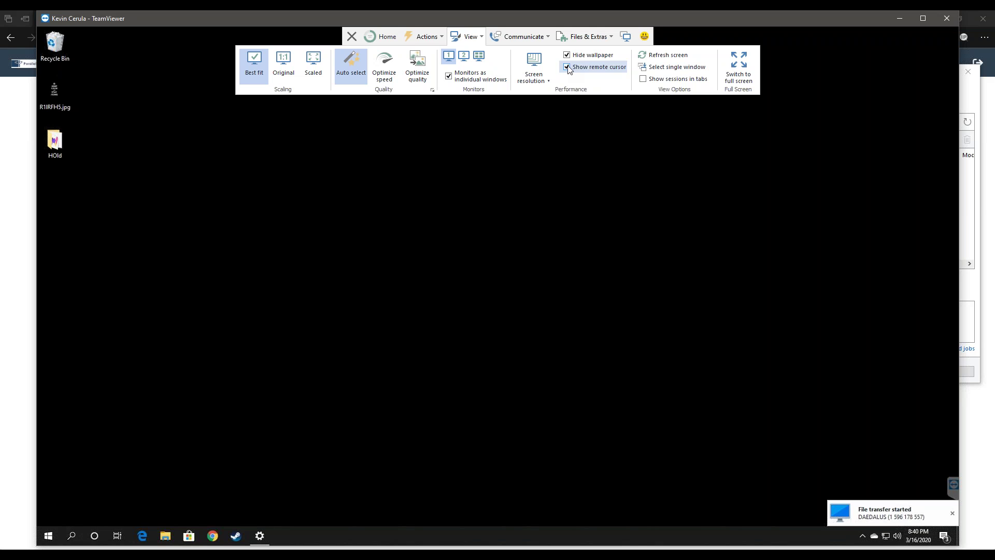
click(567, 69)
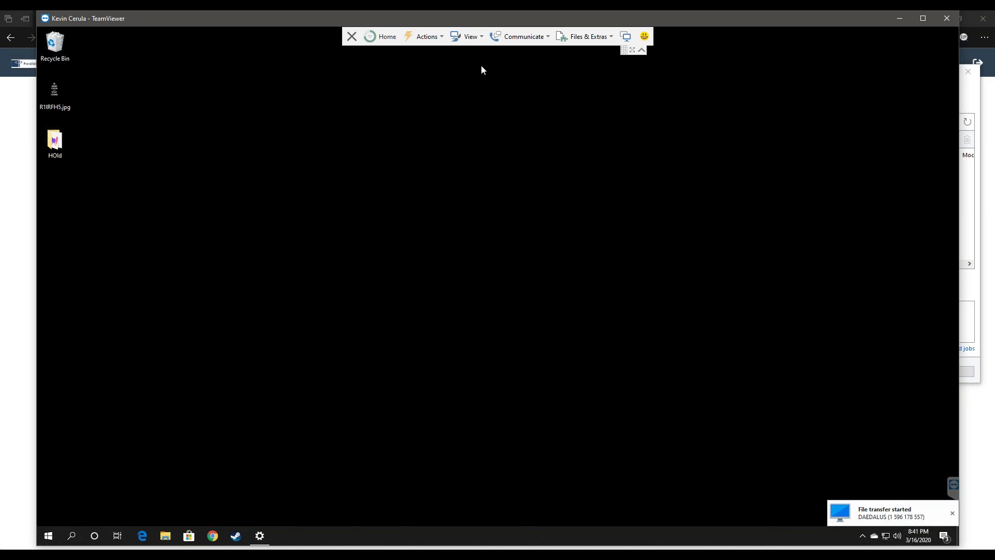
- Examine the end-session options and the automation shortcuts such as Command Prompt, Computer Management and Control Panel
click(429, 39)
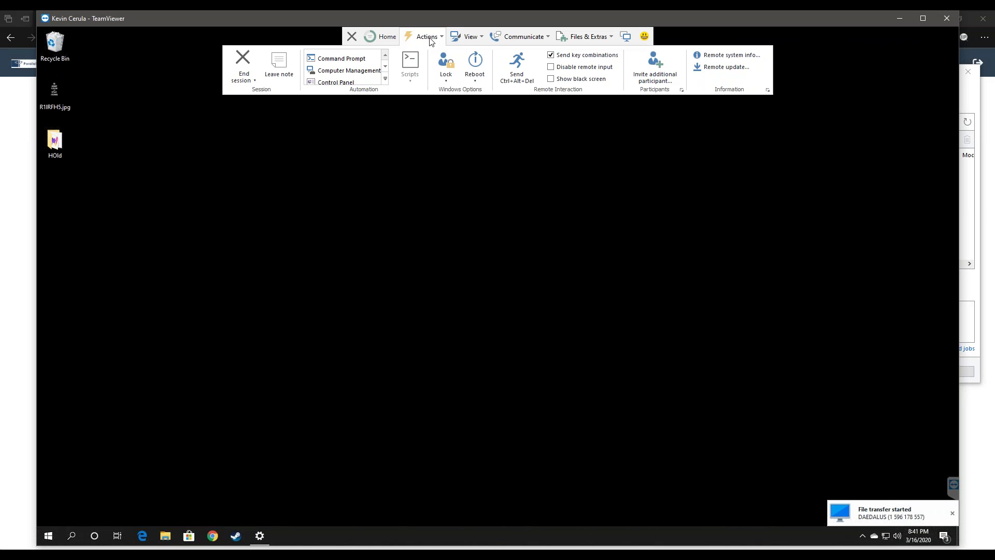
click(247, 81)
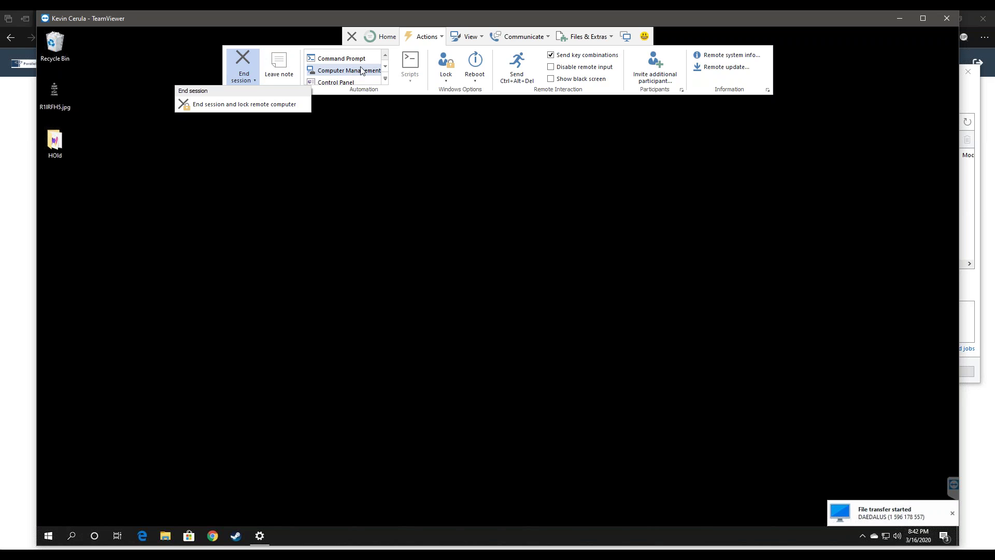
click(391, 77)
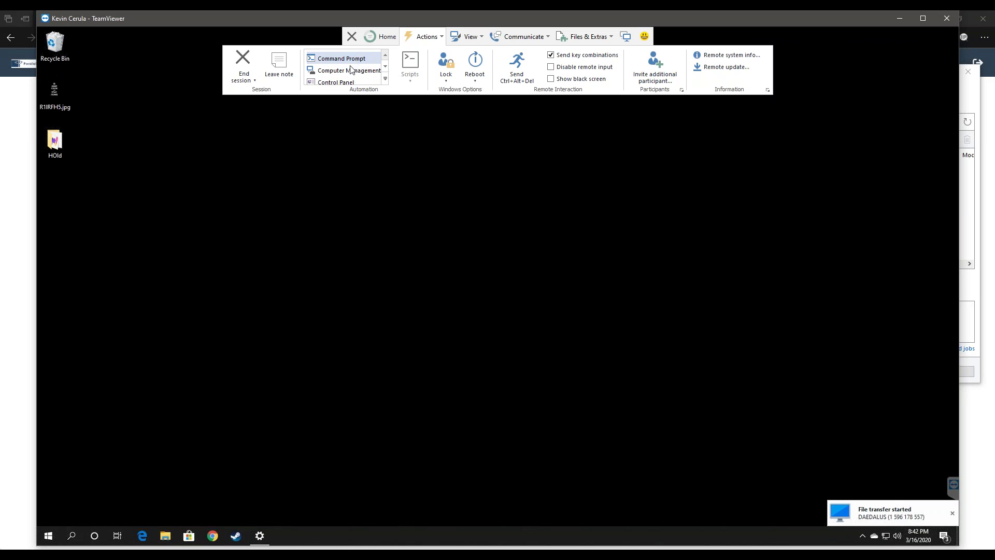
click(385, 68)
click(385, 68)
click(385, 54)
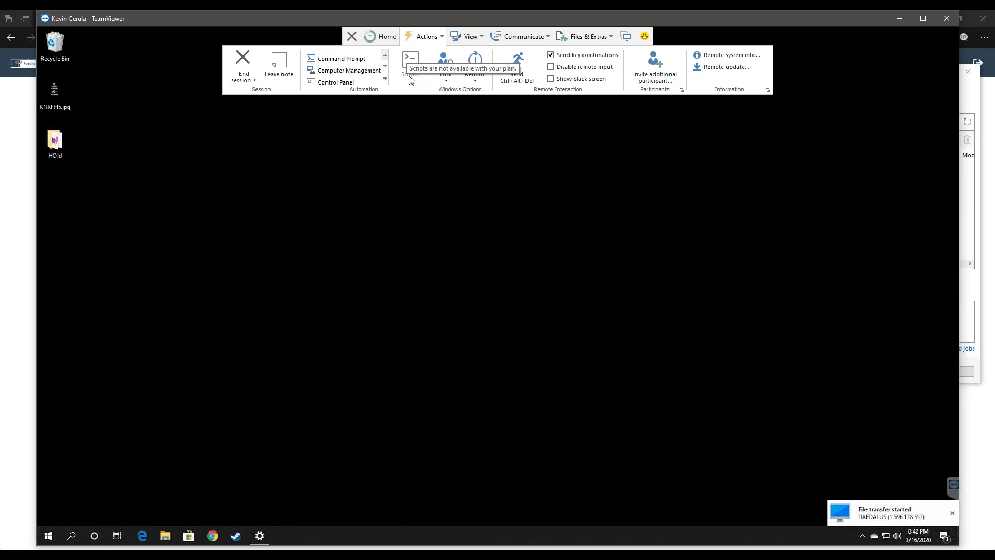
- Set the remote computer to lock on session end
click(446, 79)
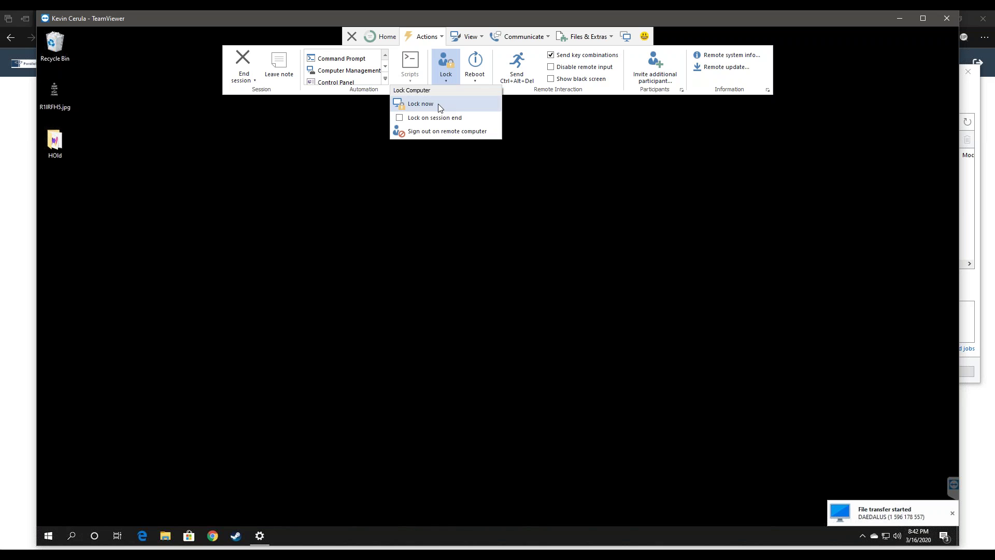
click(435, 120)
click(333, 142)
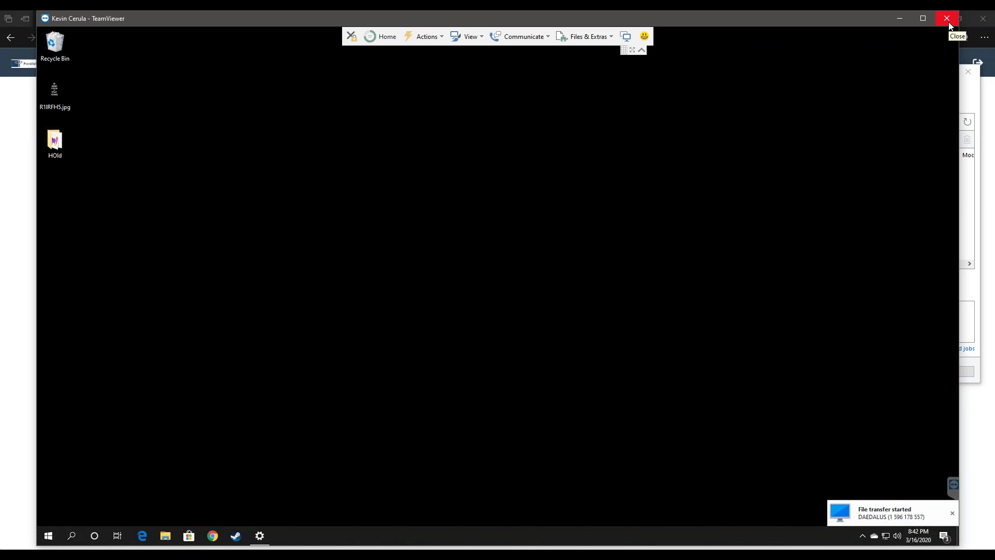
- Check the remote computer's lock settings and view its reboot options without restarting it
click(433, 40)
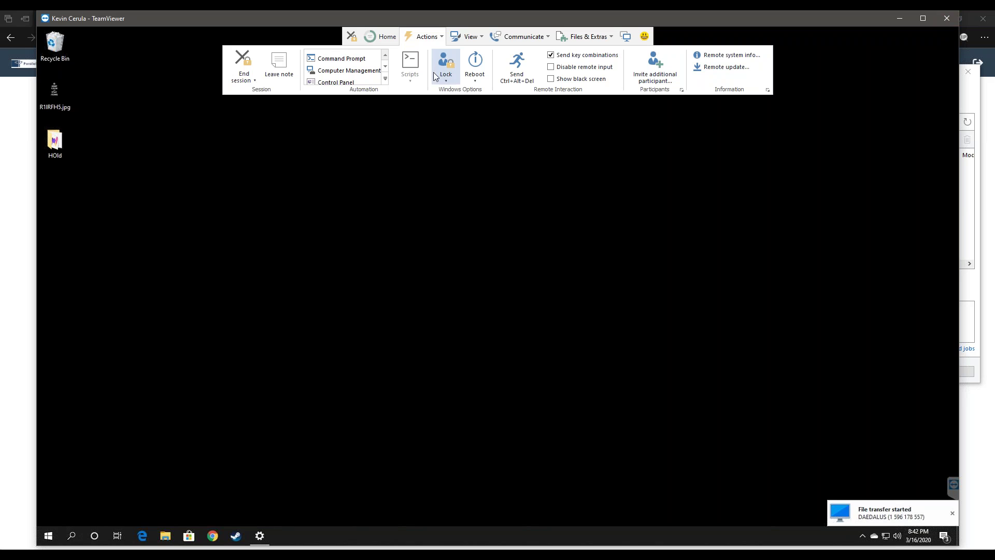
click(453, 80)
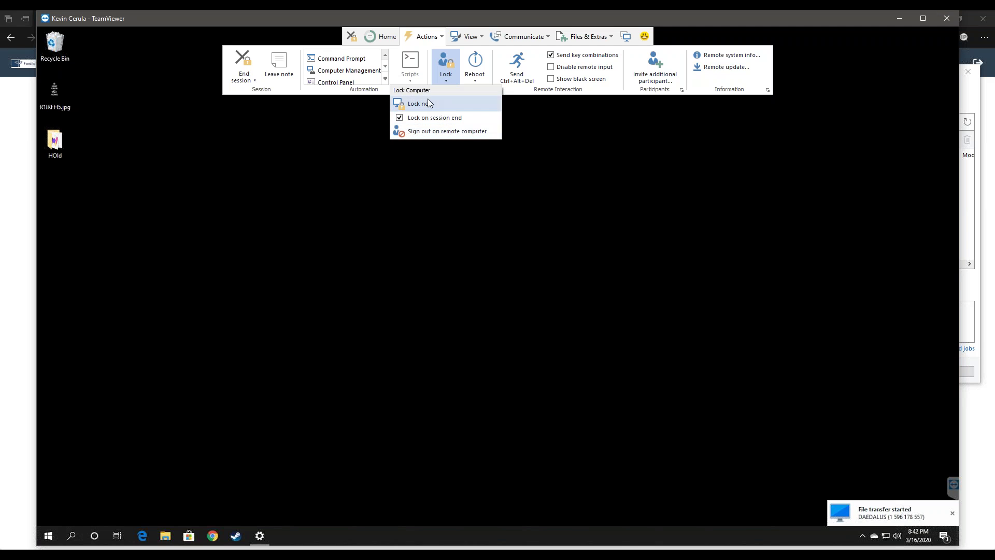
click(456, 70)
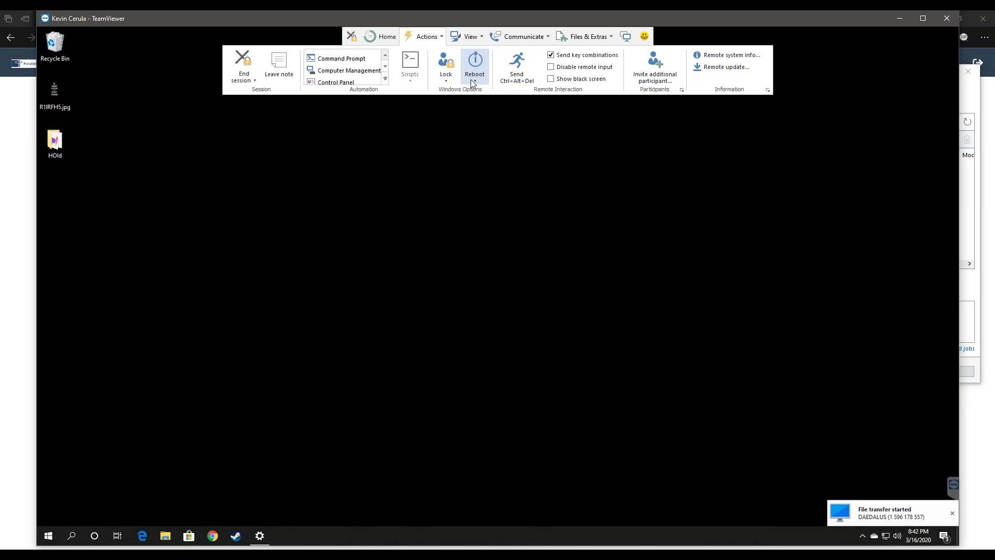
click(471, 79)
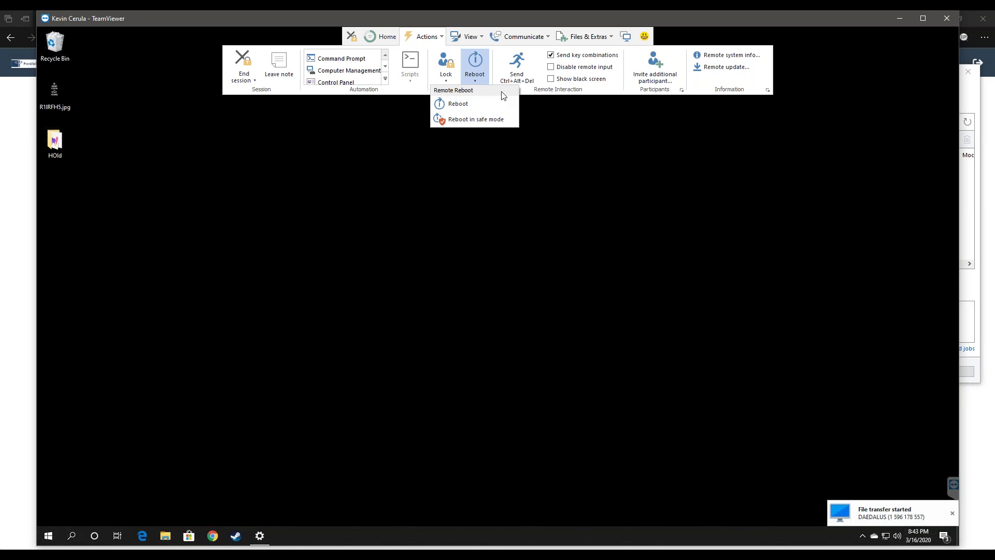
click(529, 89)
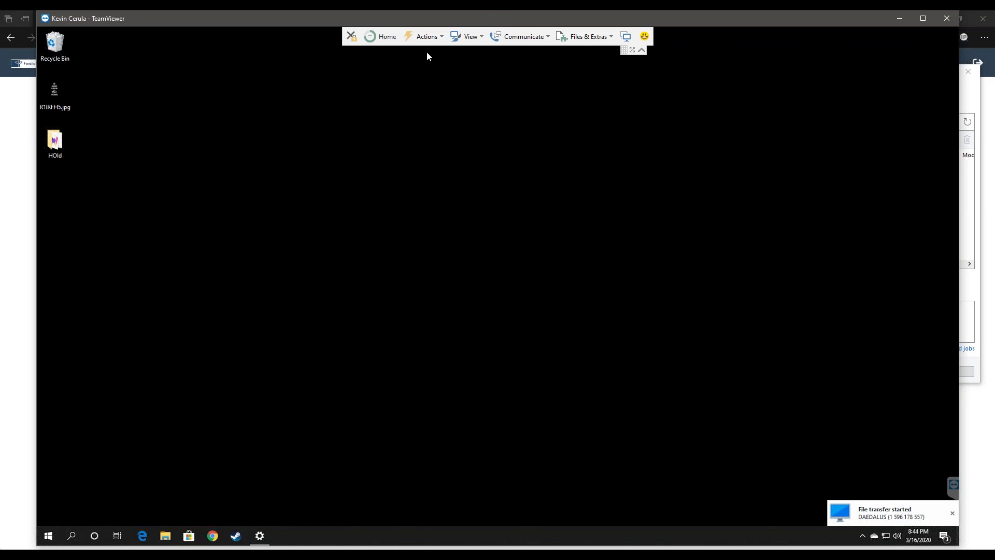
- Collapse the session toolbar and end the remote session by closing its window
click(642, 52)
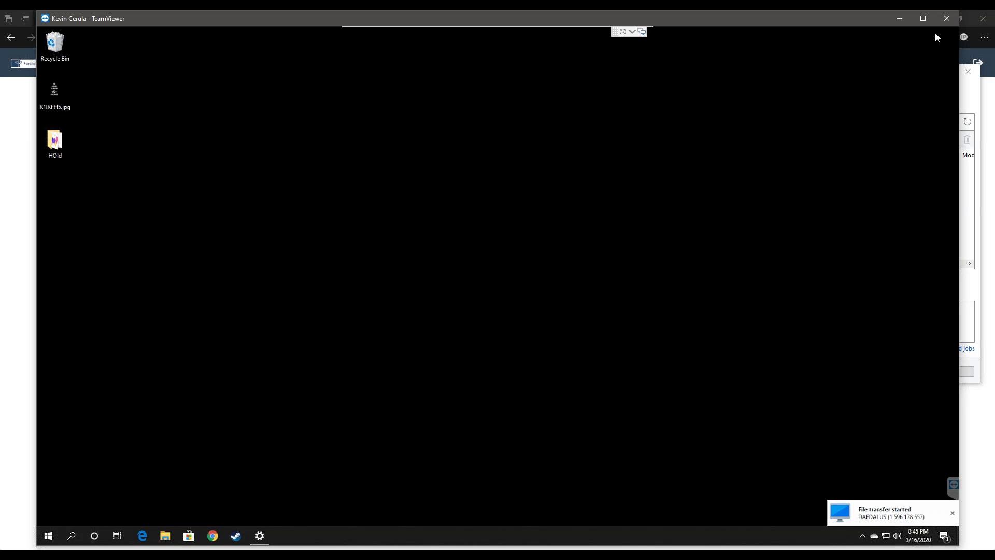
click(947, 19)
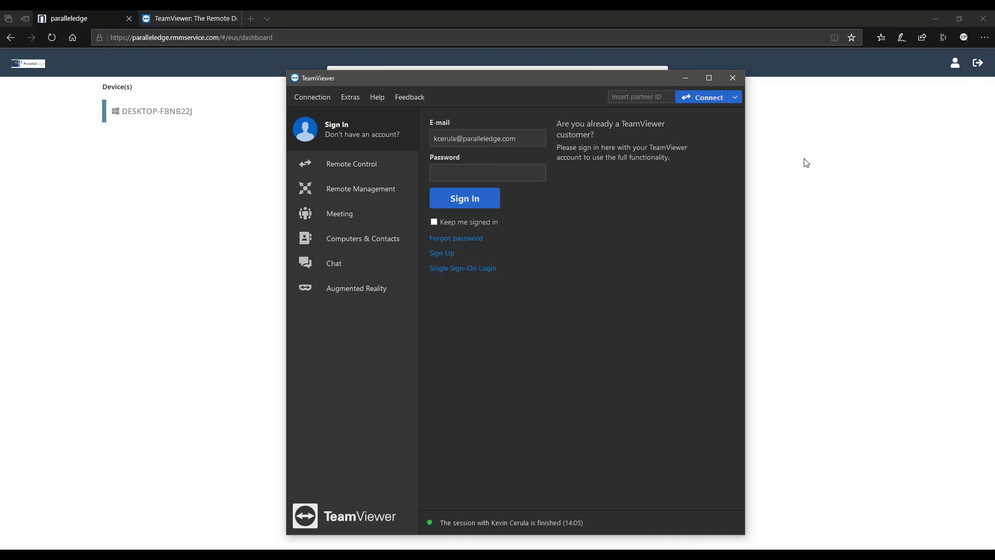